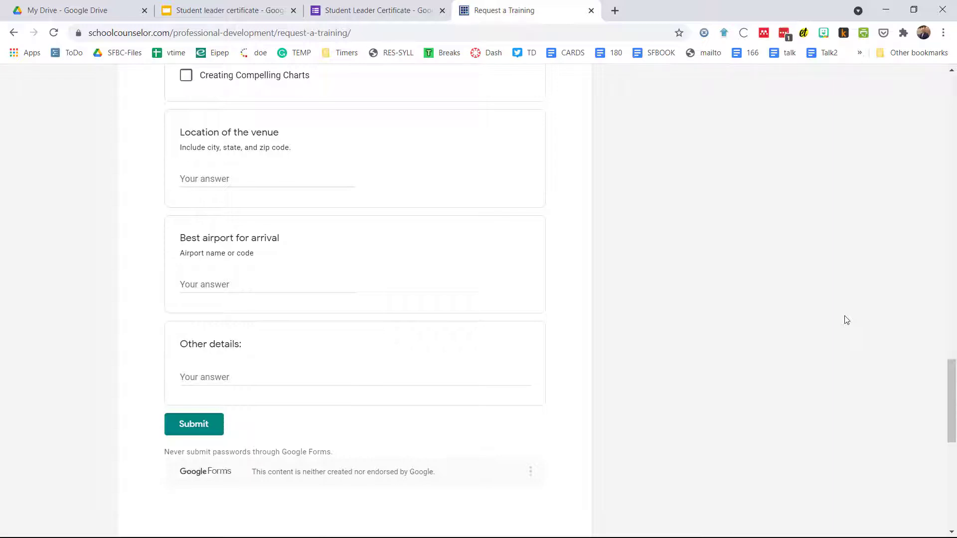
Close the Request a Training page and switch to the Student leader certificate slide template.
{"action": "scroll", "coordinate": [790, 209], "scroll_direction": "up", "scroll_amount": 15}
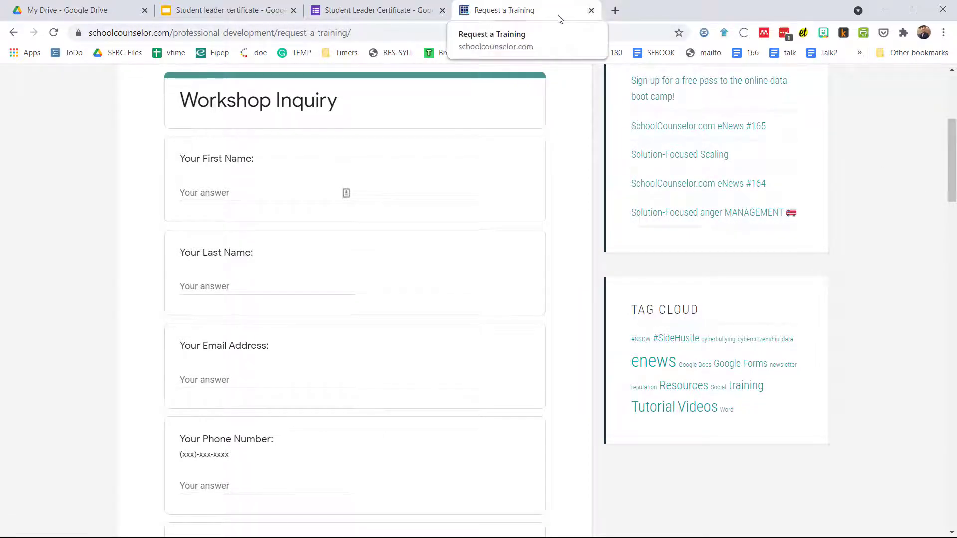
{"action": "left_click", "coordinate": [590, 14]}
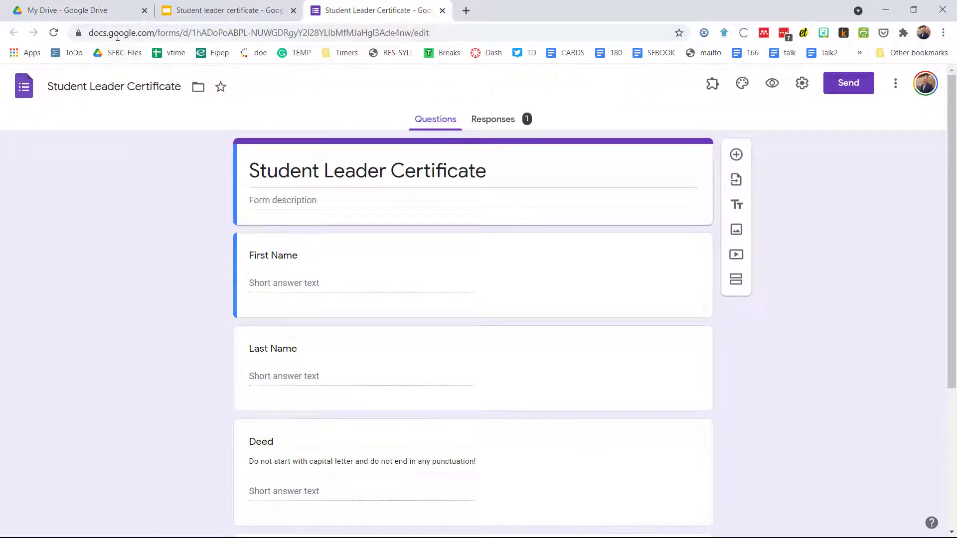
{"action": "left_click", "coordinate": [206, 19]}
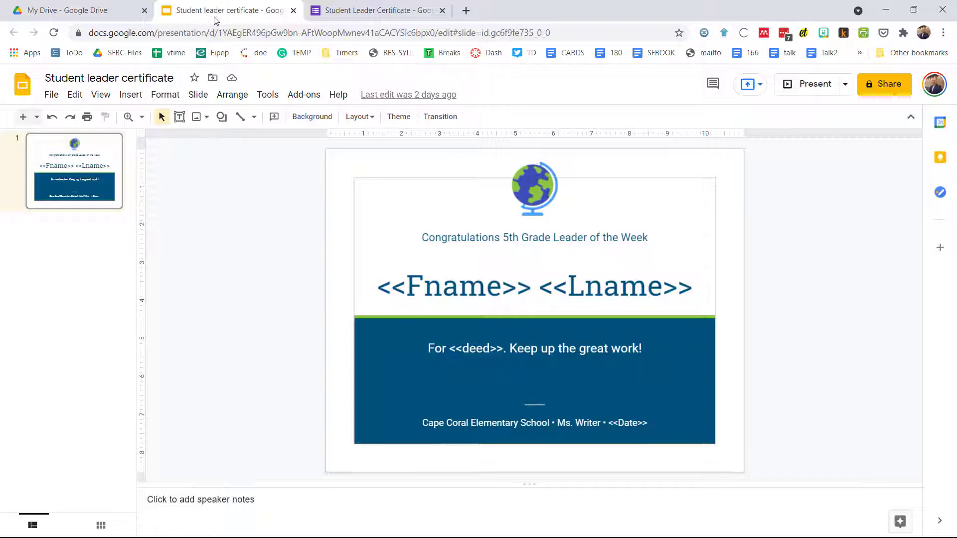
Return to the Student Leader Certificate form with its First Name, Last Name and Deed questions.
{"action": "left_click", "coordinate": [352, 16]}
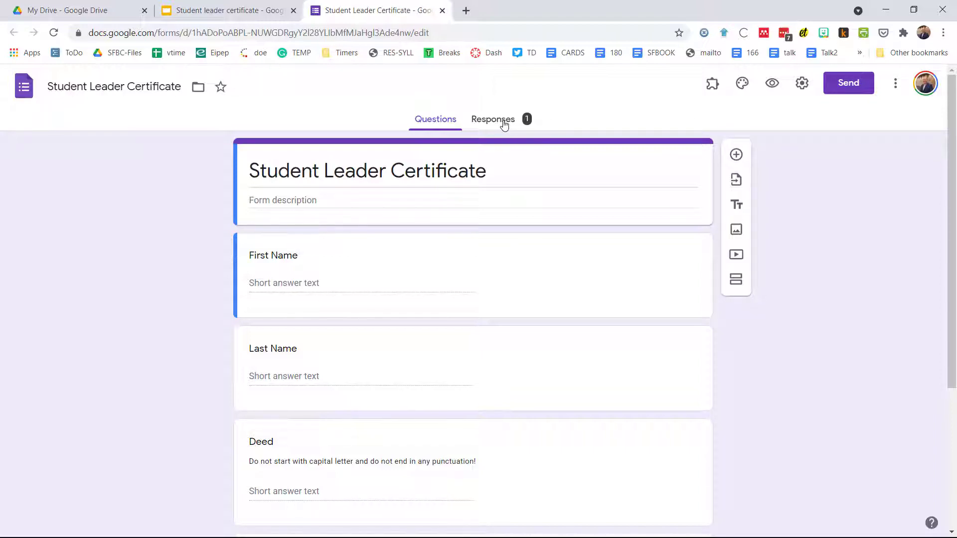
View the form's single response and open it in the linked Student Leader Certificate (Responses) sheet.
{"action": "left_click", "coordinate": [504, 124]}
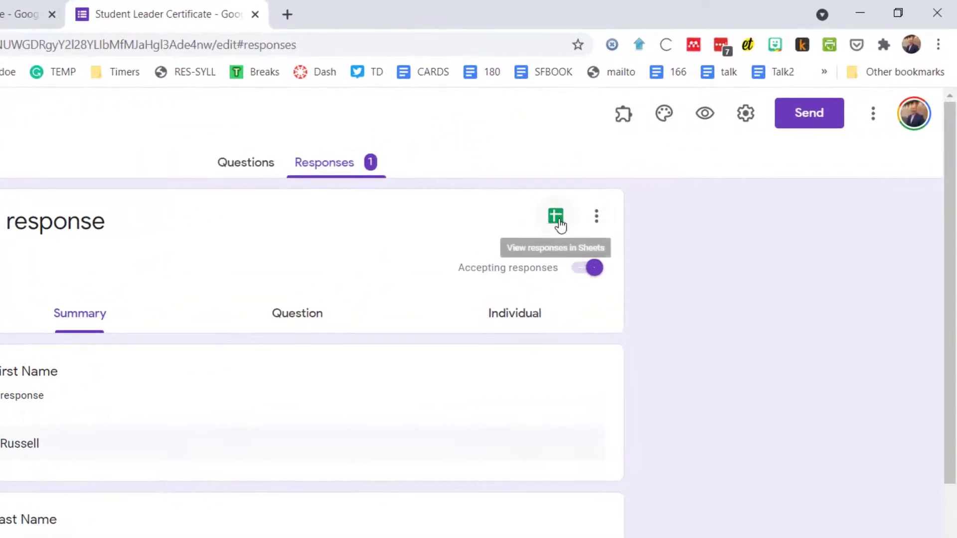
{"action": "left_click", "coordinate": [556, 217]}
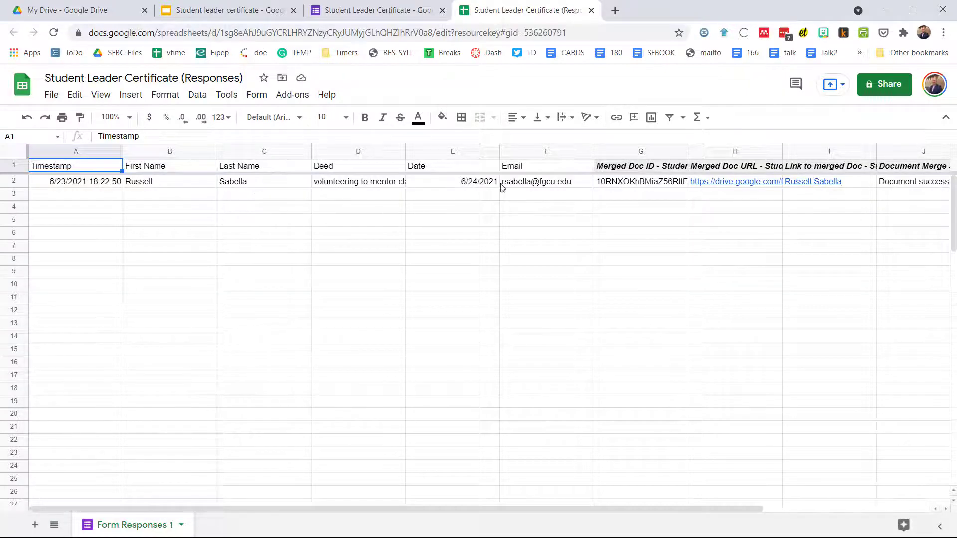
{"action": "mouse_move", "coordinate": [529, 186]}
{"action": "left_click", "coordinate": [733, 188]}
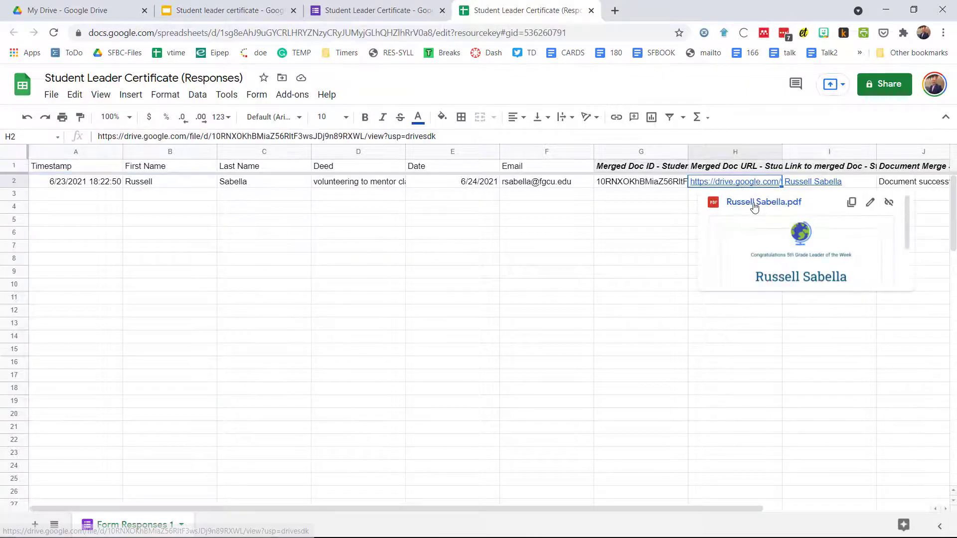
{"action": "left_click", "coordinate": [754, 207]}
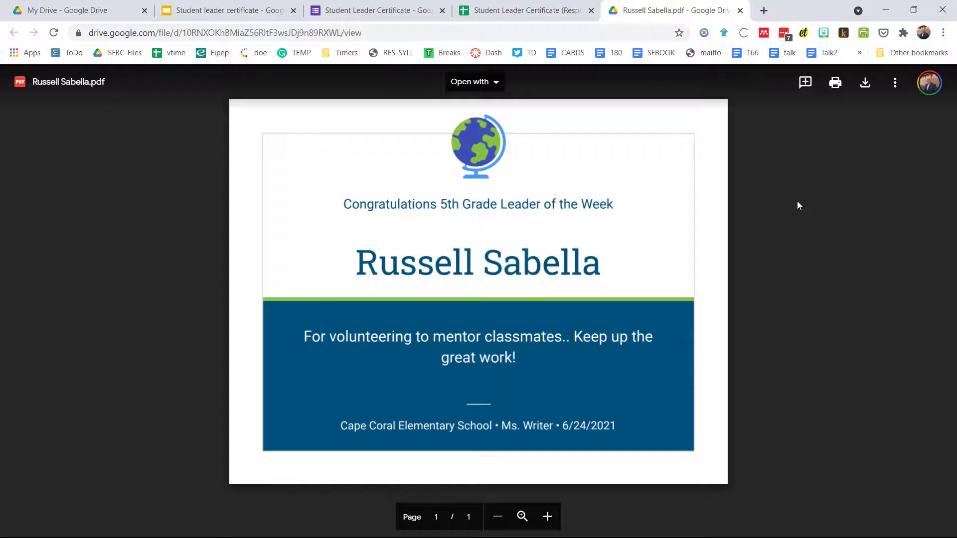
{"action": "left_click", "coordinate": [740, 10]}
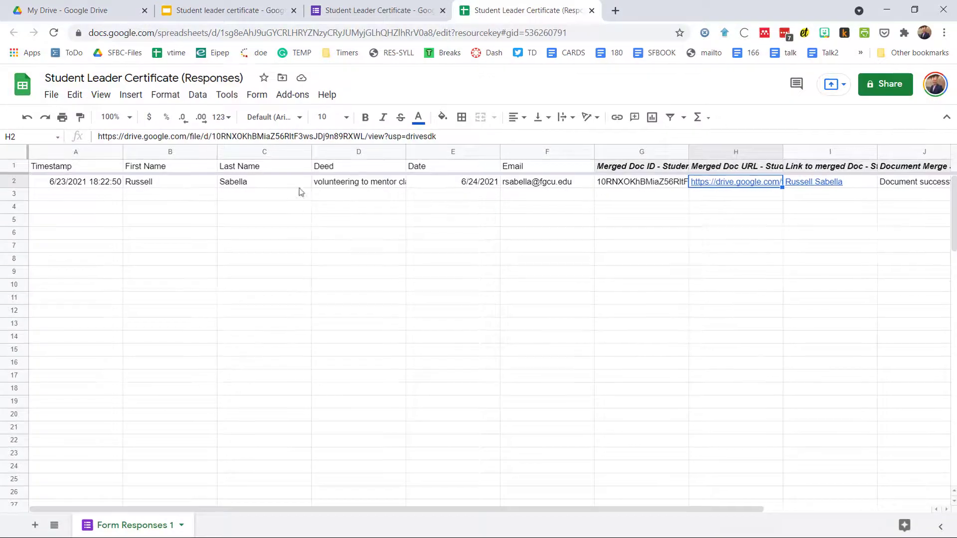
Check the Add-ons menu for the installed Autocrat add-on, then start a new browser tab.
{"action": "left_click", "coordinate": [292, 95]}
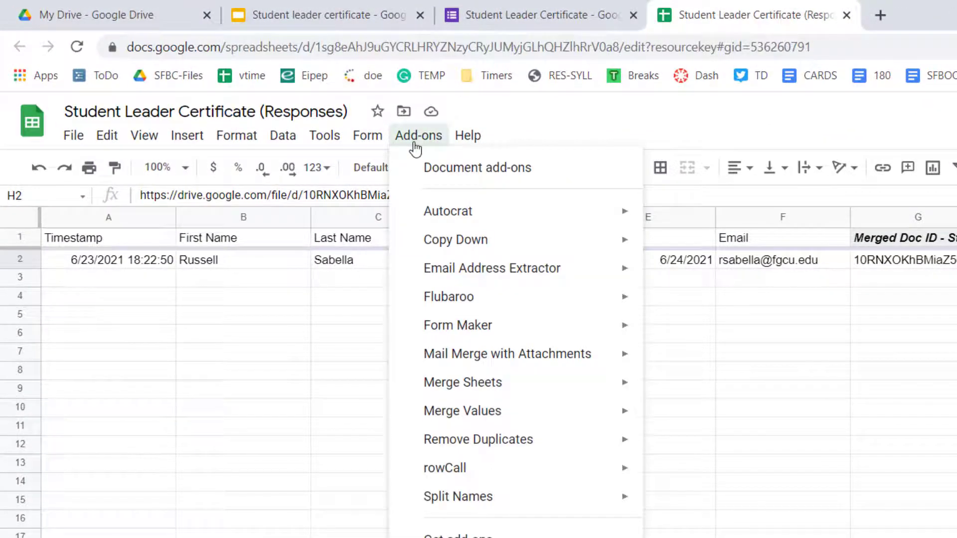
{"action": "mouse_move", "coordinate": [456, 216]}
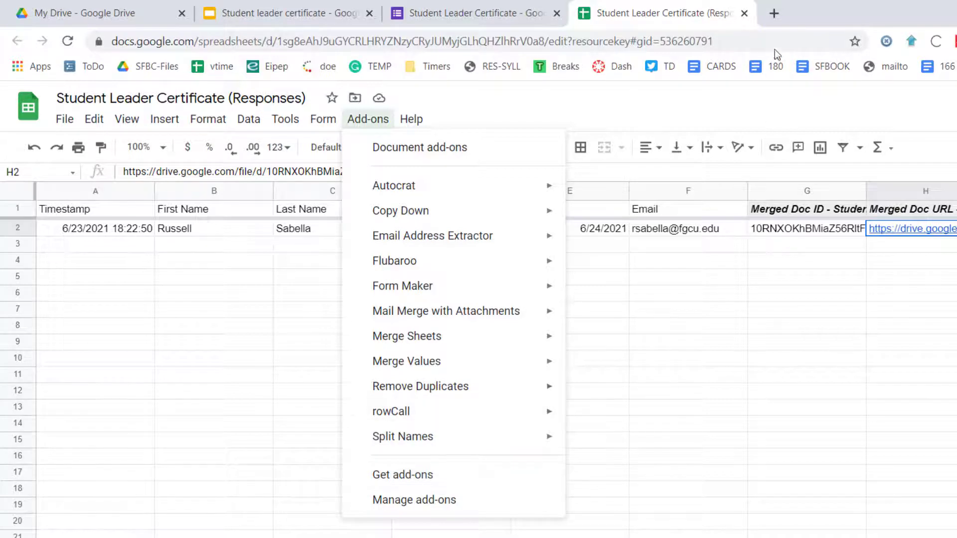
{"action": "left_click", "coordinate": [774, 13]}
Search 'autocrat google' and open the Autocrat Google Workspace Marketplace listing.
{"action": "type", "text": "autor"}
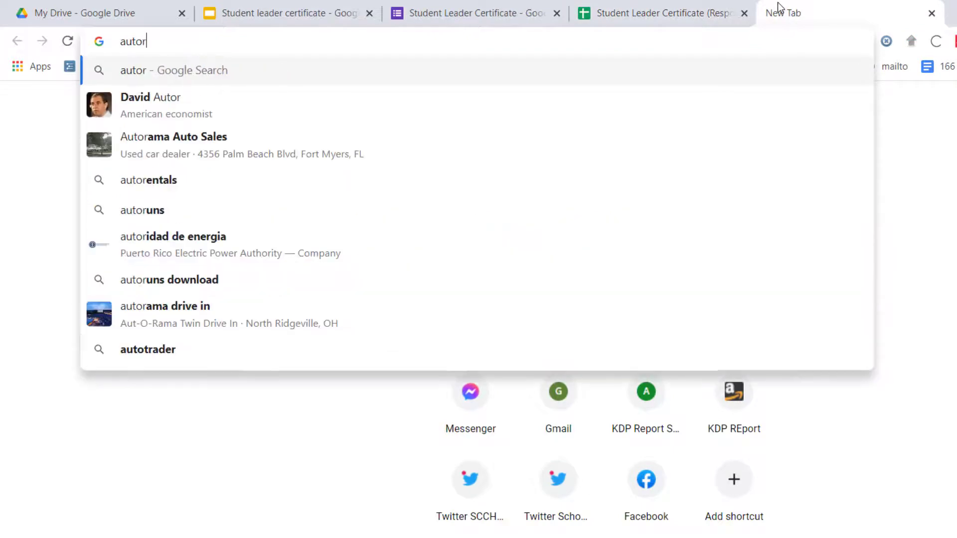
{"action": "key", "text": "BackSpace"}
{"action": "type", "text": "crat google"}
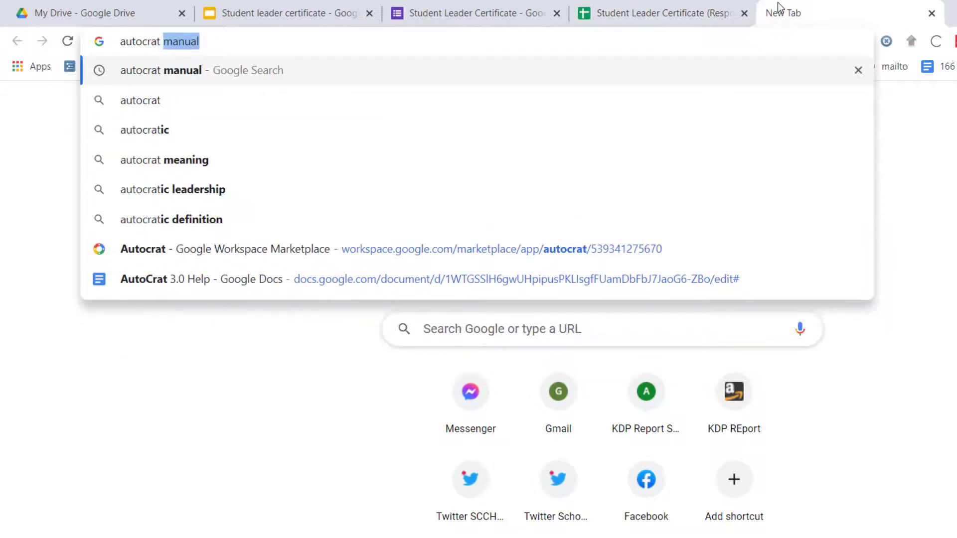
{"action": "key", "text": "Return"}
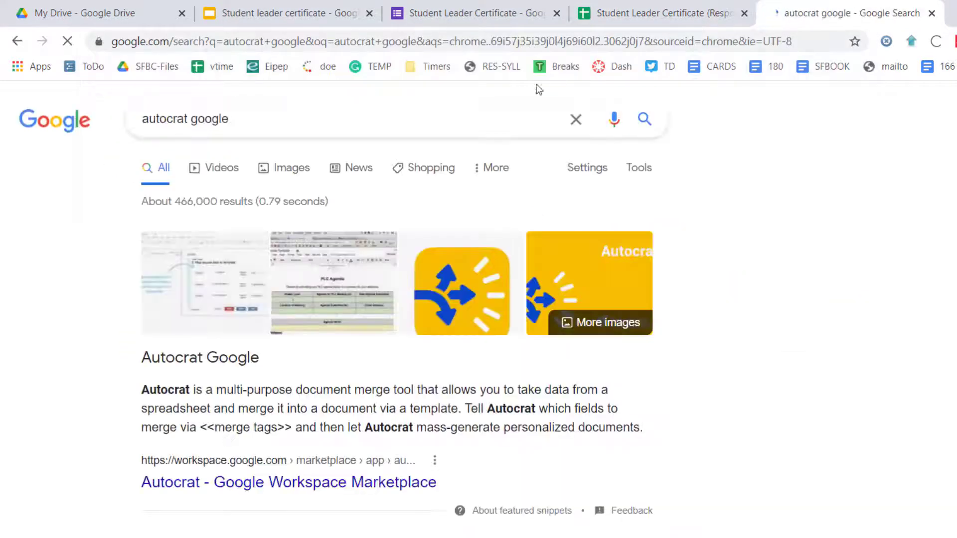
{"action": "scroll", "coordinate": [352, 376], "scroll_direction": "down", "scroll_amount": 5}
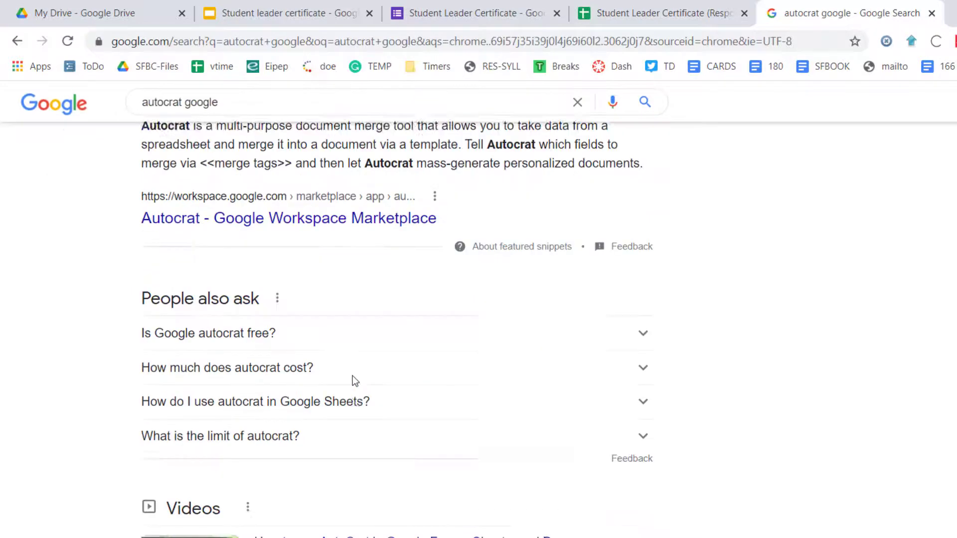
{"action": "left_click", "coordinate": [316, 202]}
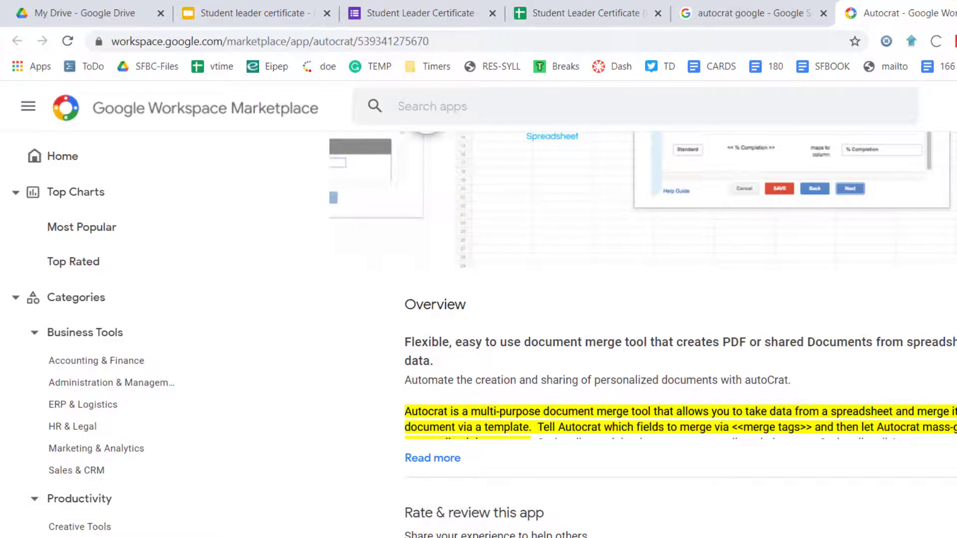
Close the Autocrat Marketplace and search pages, returning to the Student Leader Certificate (Responses) sheet.
{"action": "scroll", "coordinate": [643, 333], "scroll_direction": "up", "scroll_amount": 5}
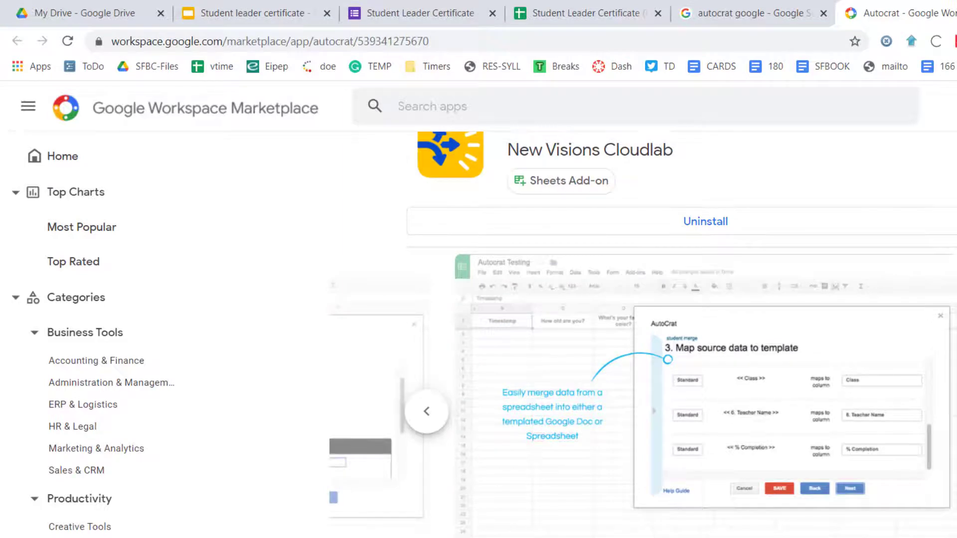
{"action": "scroll", "coordinate": [643, 334], "scroll_direction": "up", "scroll_amount": 1}
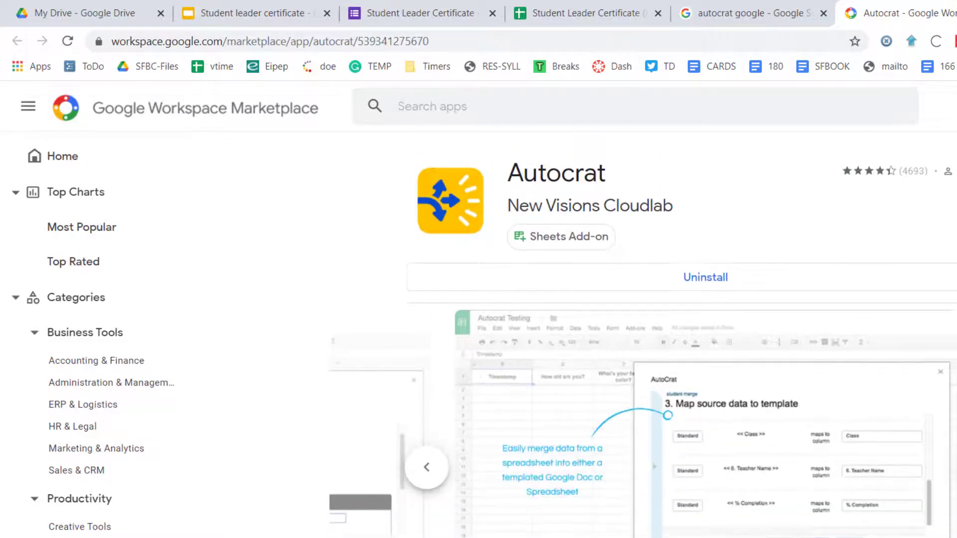
{"action": "key", "text": "ctrl+w"}
{"action": "key", "text": "ctrl+w"}
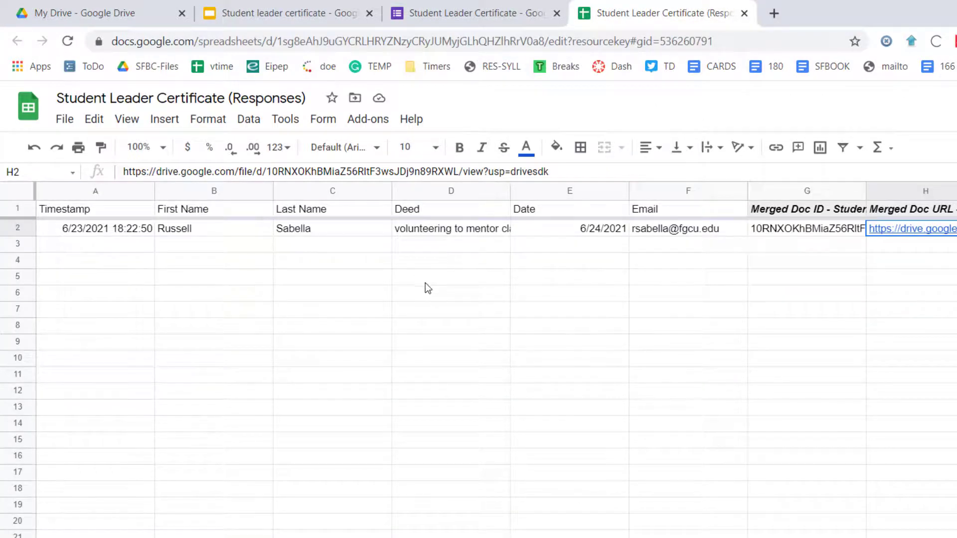
Launch Autocrat from Add-ons > Autocrat > Open.
{"action": "left_click", "coordinate": [378, 127]}
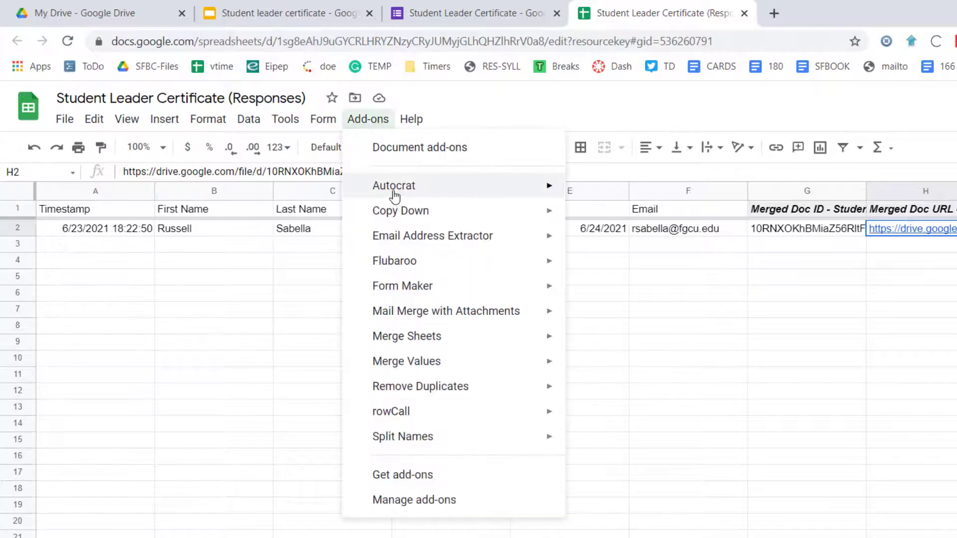
{"action": "mouse_move", "coordinate": [406, 196]}
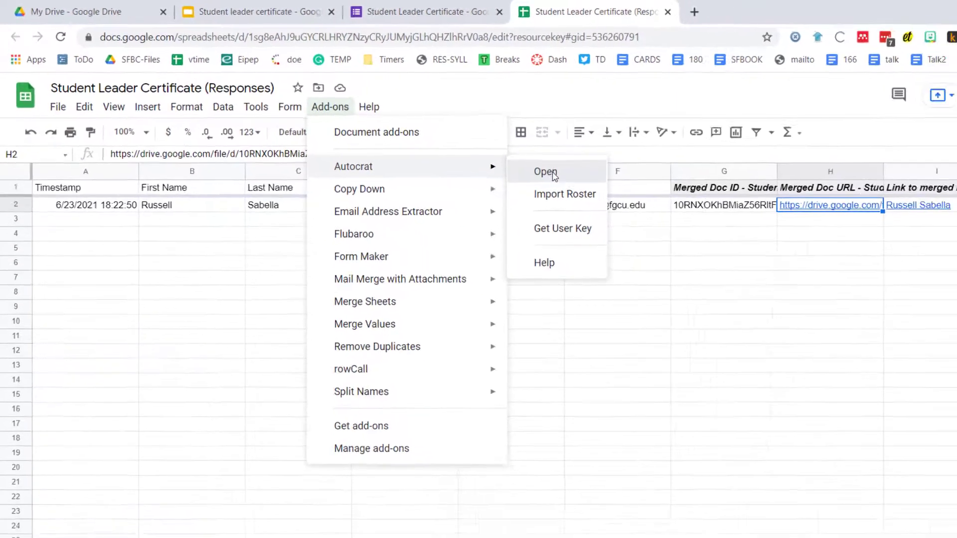
{"action": "left_click", "coordinate": [616, 198]}
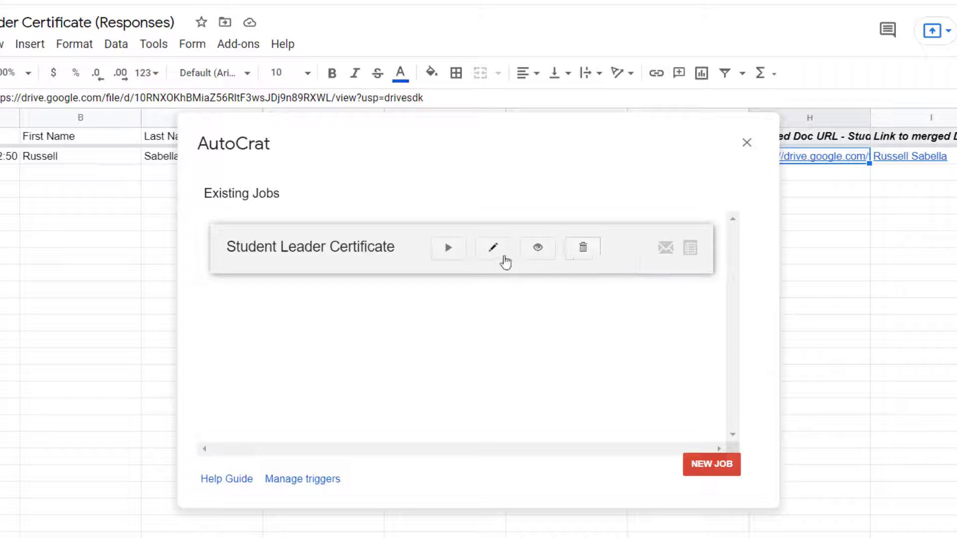
Edit the Student Leader Certificate job, advance to Choose template, and browse Drive files.
{"action": "left_click", "coordinate": [503, 260]}
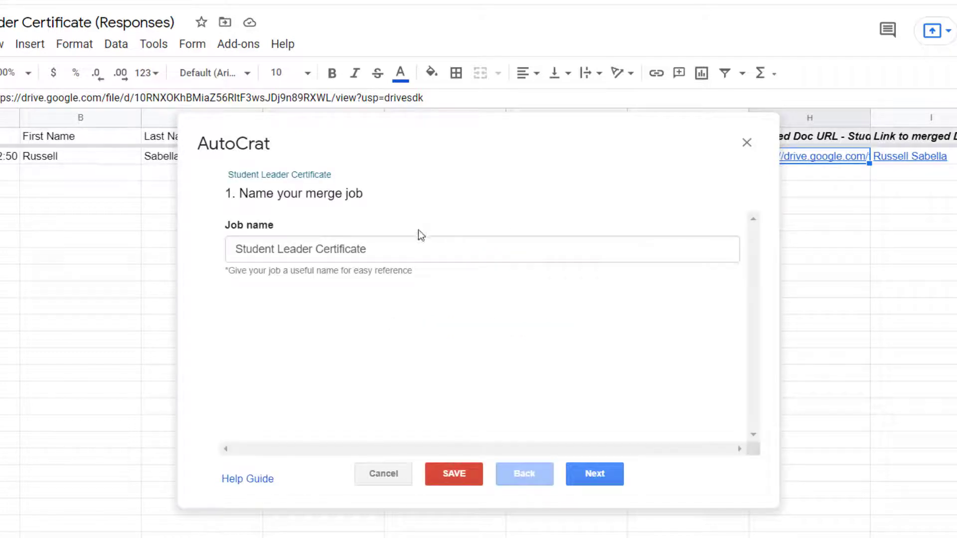
{"action": "left_click", "coordinate": [387, 247]}
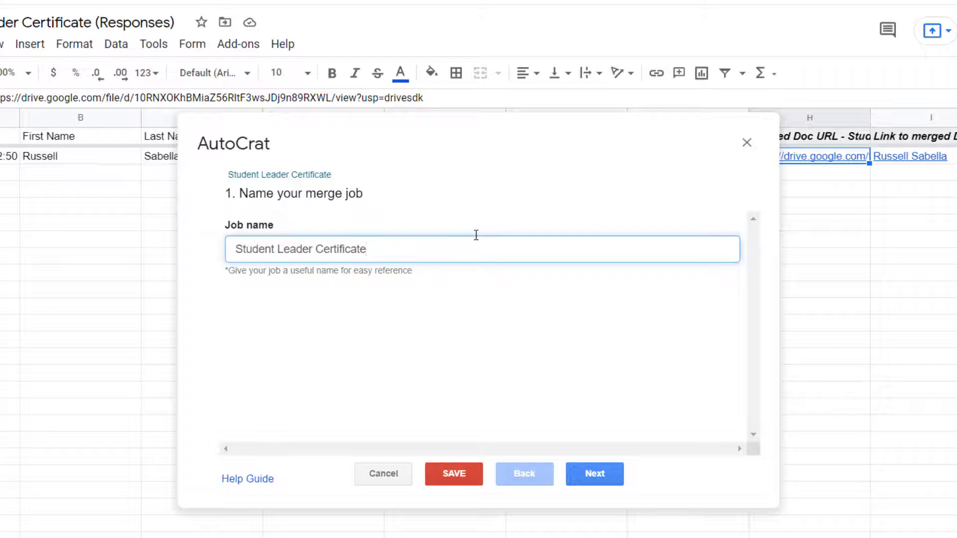
{"action": "left_click", "coordinate": [613, 476]}
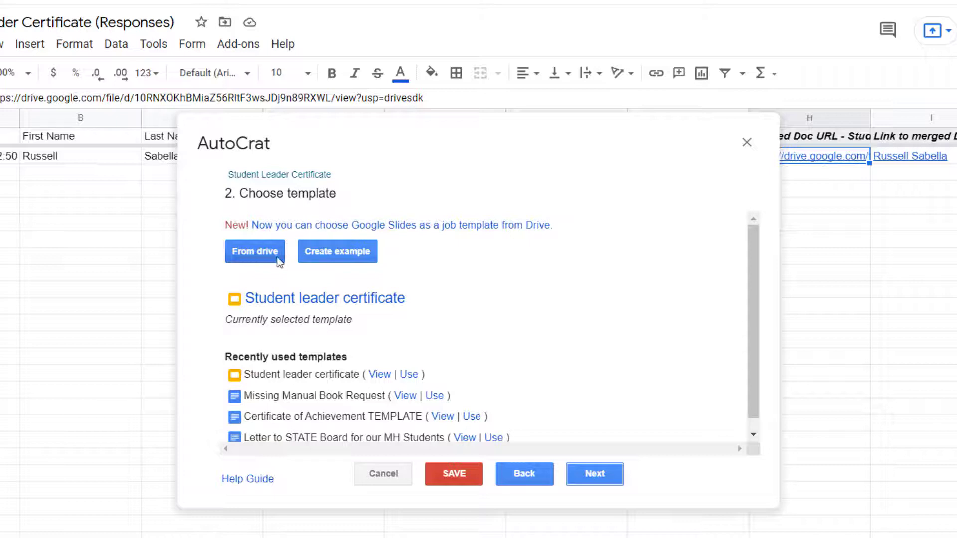
{"action": "left_click", "coordinate": [251, 258]}
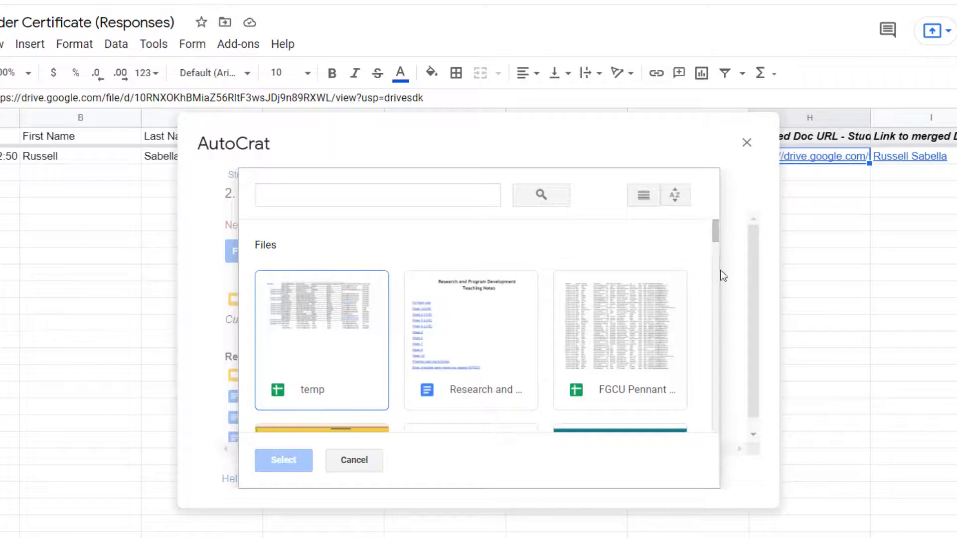
Search Drive for 'leader' and select the Student leader certificate slides as the template.
{"action": "mouse_move", "coordinate": [716, 240]}
{"action": "left_mouse_down"}
{"action": "mouse_move", "coordinate": [718, 290]}
{"action": "mouse_move", "coordinate": [719, 238]}
{"action": "left_mouse_up"}
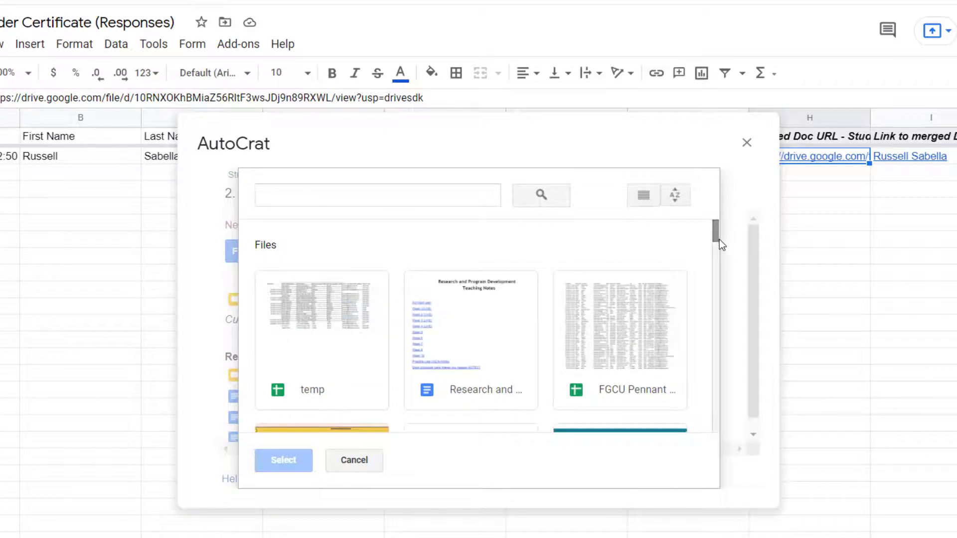
{"action": "left_click", "coordinate": [441, 197]}
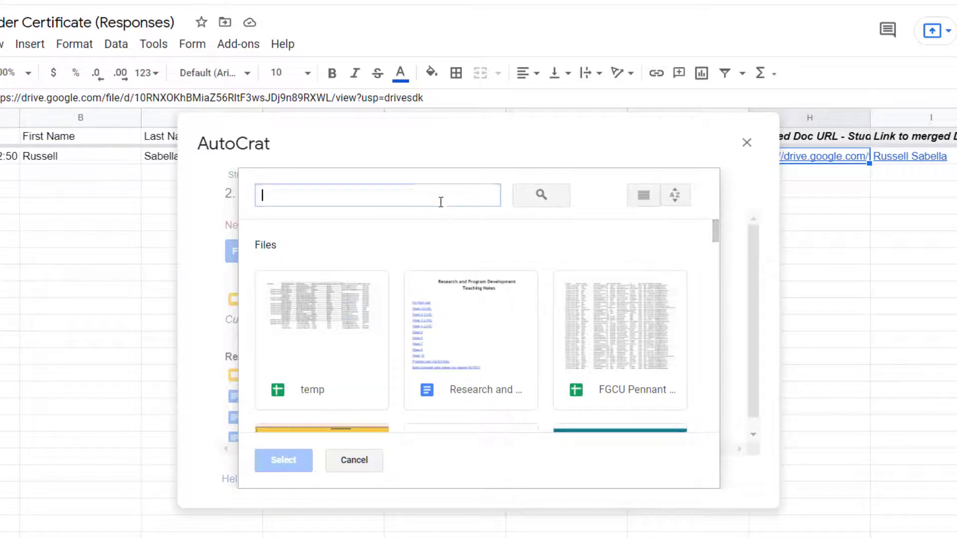
{"action": "type", "text": "leader"}
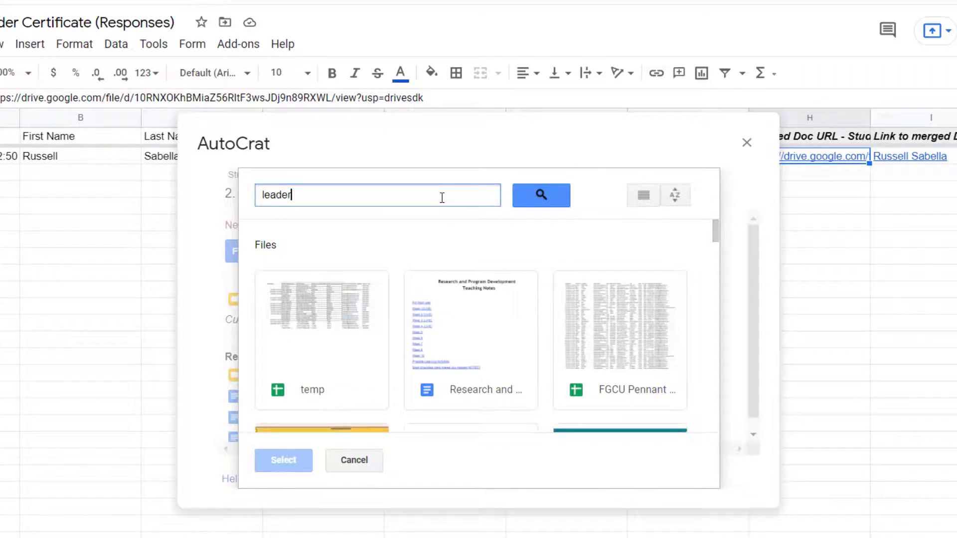
{"action": "left_click", "coordinate": [531, 201]}
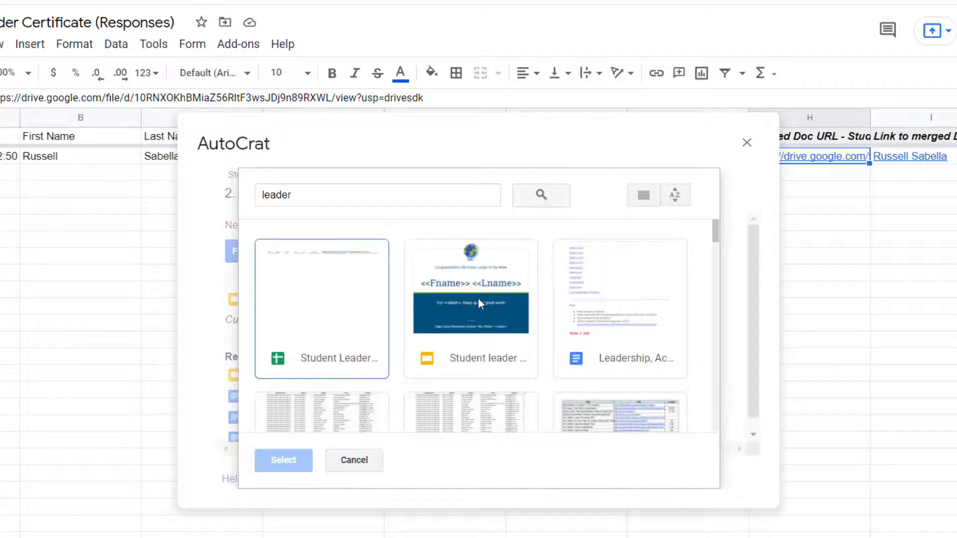
{"action": "left_click", "coordinate": [477, 305]}
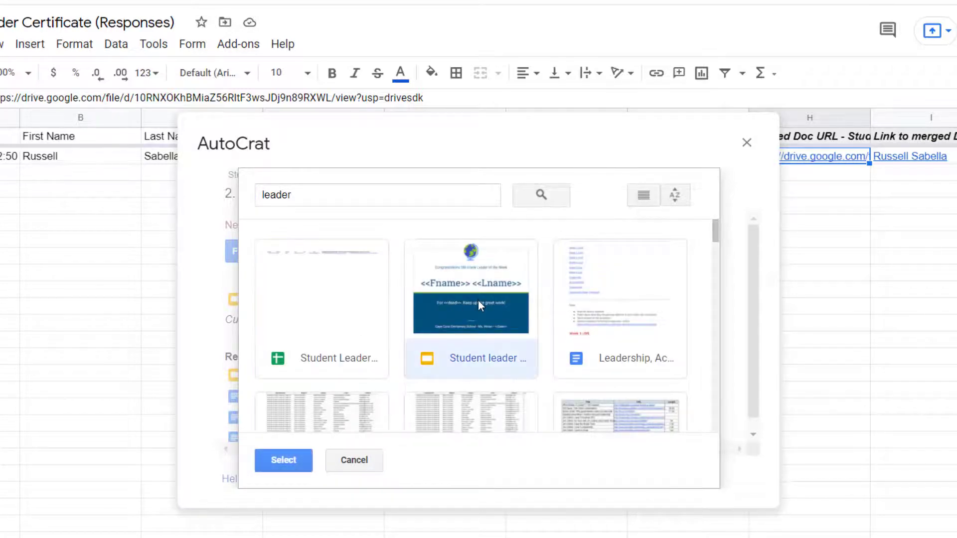
{"action": "left_click", "coordinate": [286, 460]}
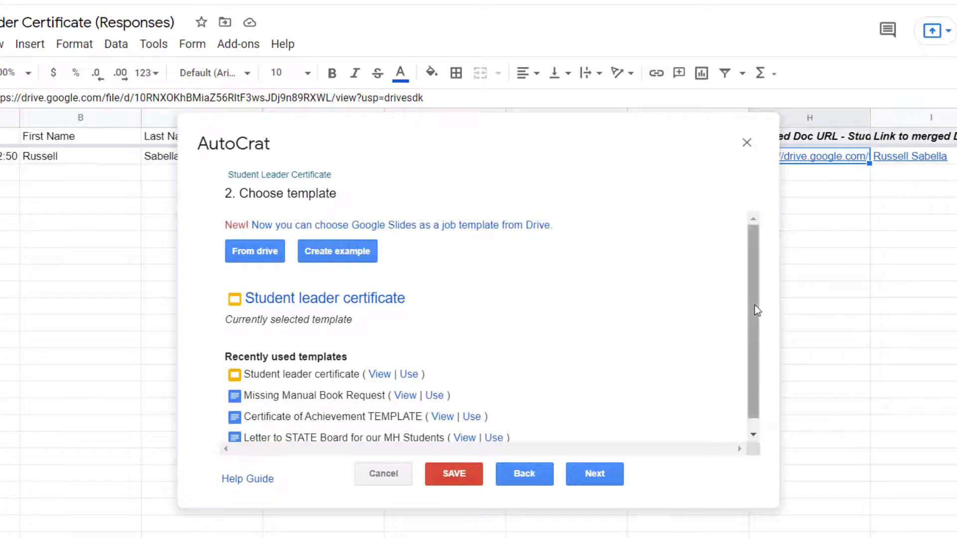
Advance from the template step to step 3, Map source data to template.
{"action": "scroll", "coordinate": [752, 307], "scroll_direction": "down", "scroll_amount": 1}
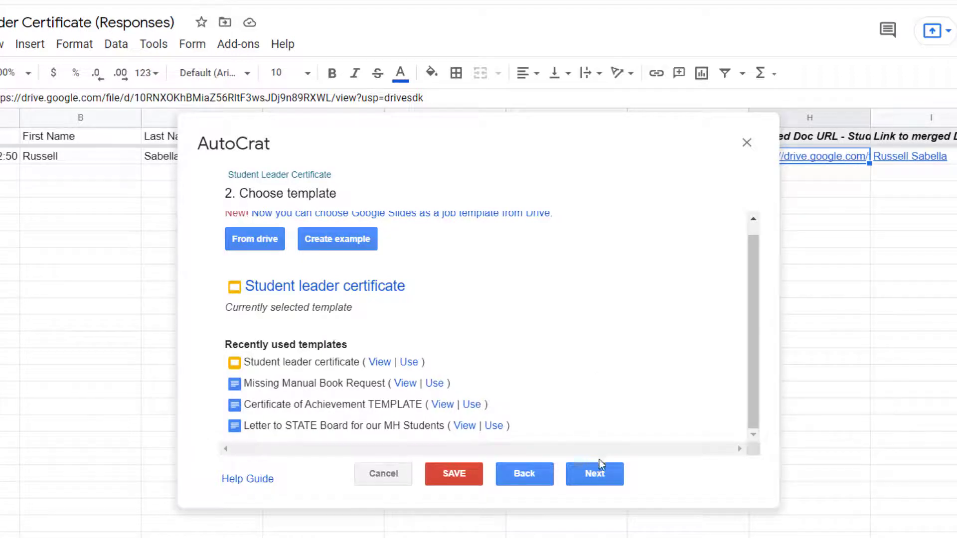
{"action": "left_click", "coordinate": [596, 475]}
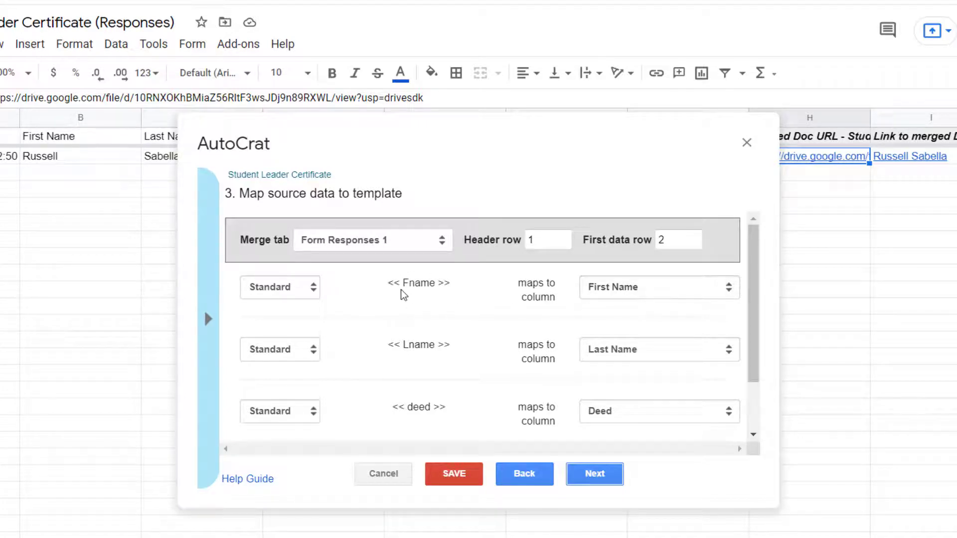
Keep the Fname tag as Standard text mapped to its column and proceed to File settings.
{"action": "left_click", "coordinate": [289, 292]}
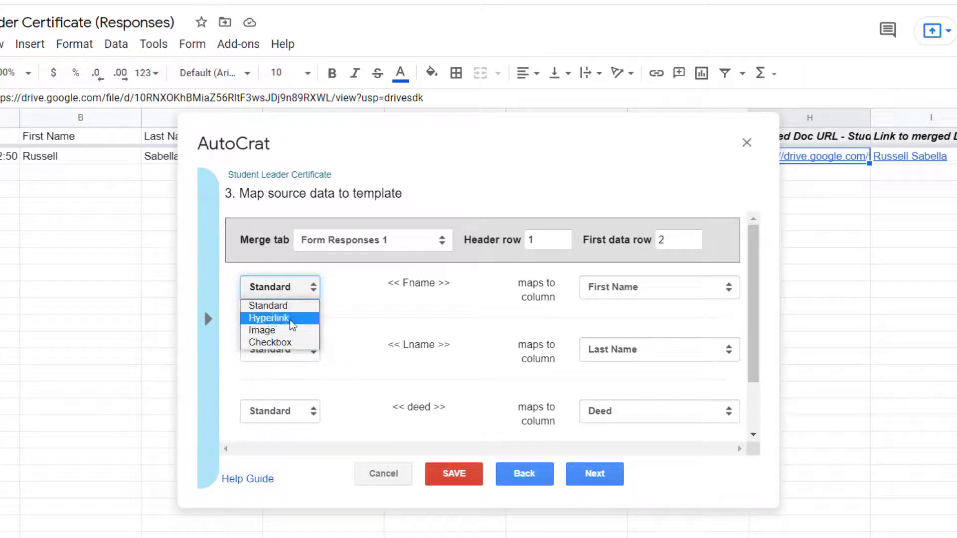
{"action": "left_click", "coordinate": [289, 307]}
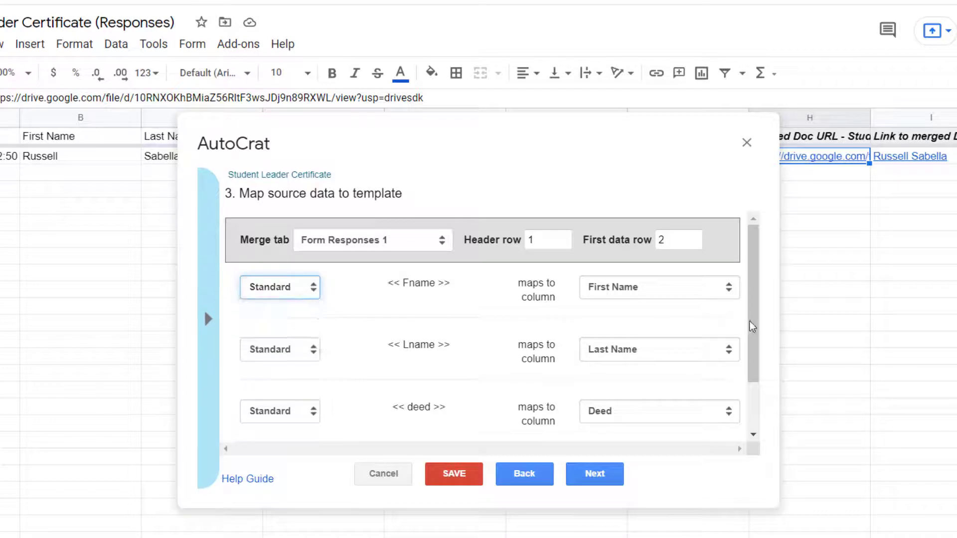
{"action": "left_click_drag", "start_coordinate": [756, 329], "coordinate": [757, 380]}
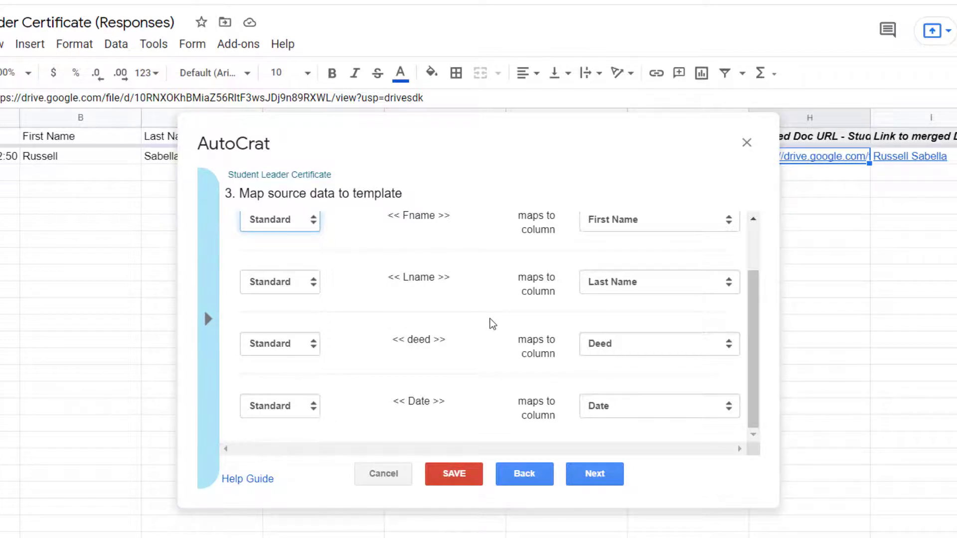
{"action": "left_click", "coordinate": [612, 485]}
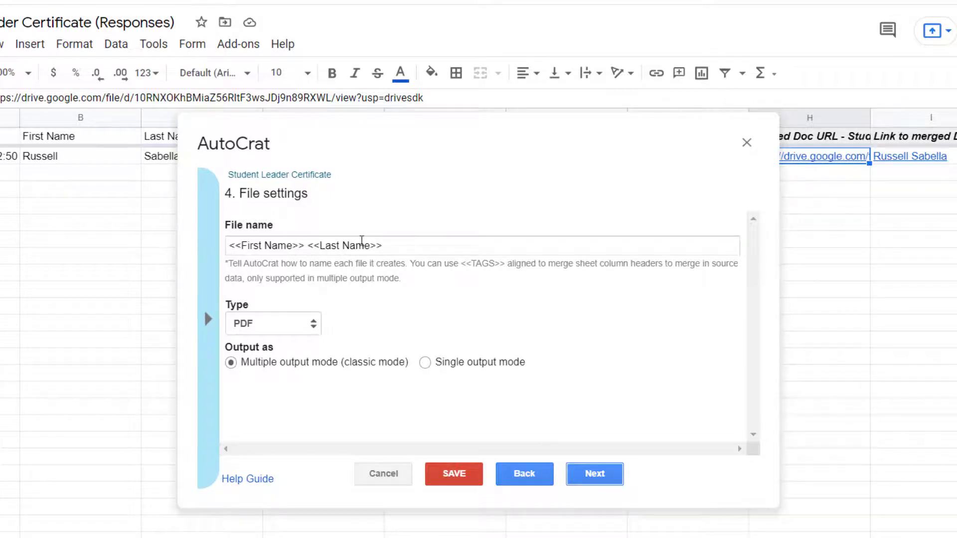
{"action": "left_click", "coordinate": [394, 249]}
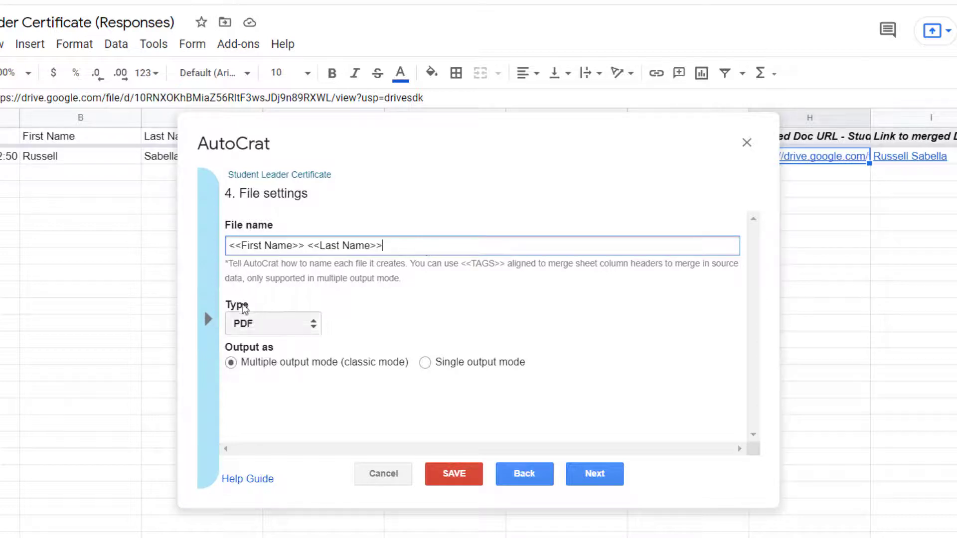
{"action": "left_click", "coordinate": [207, 324]}
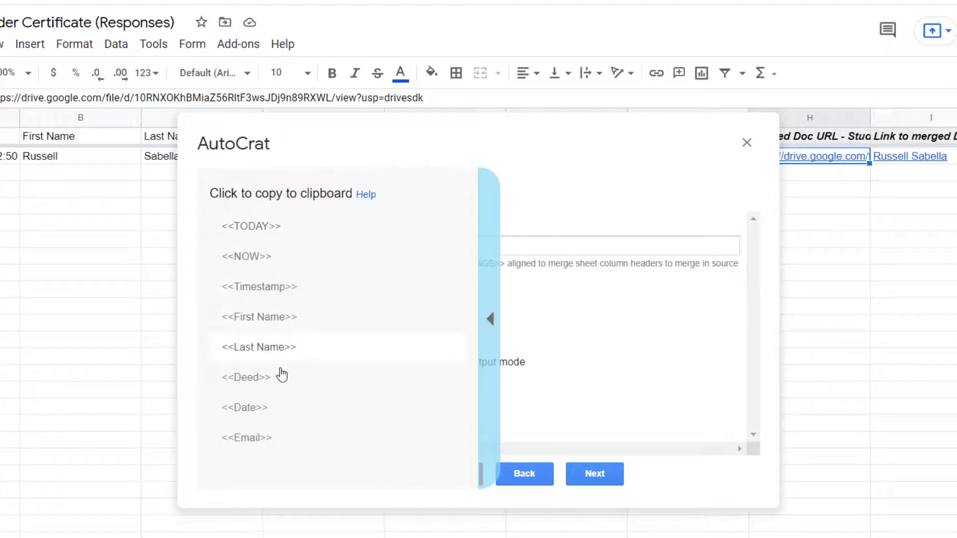
{"action": "left_click", "coordinate": [283, 323]}
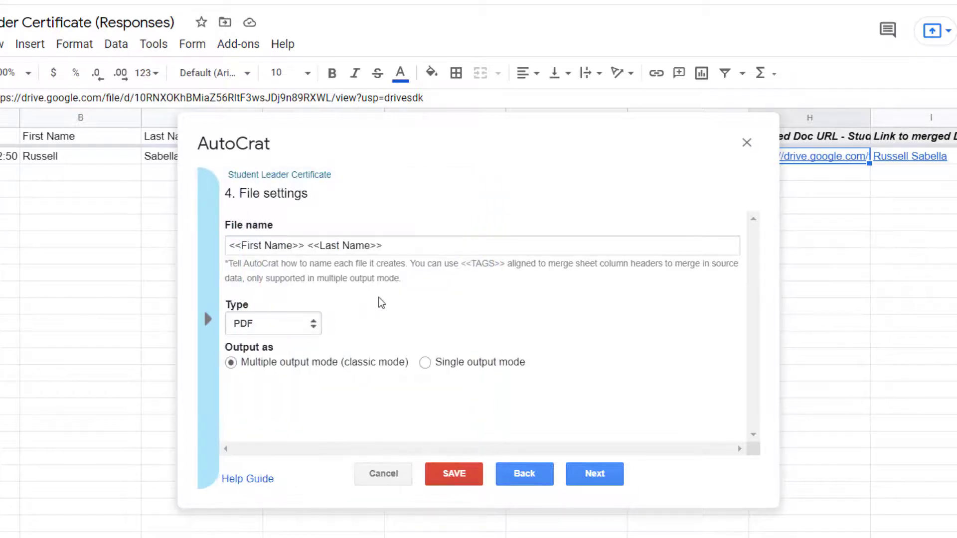
{"action": "left_click", "coordinate": [424, 242]}
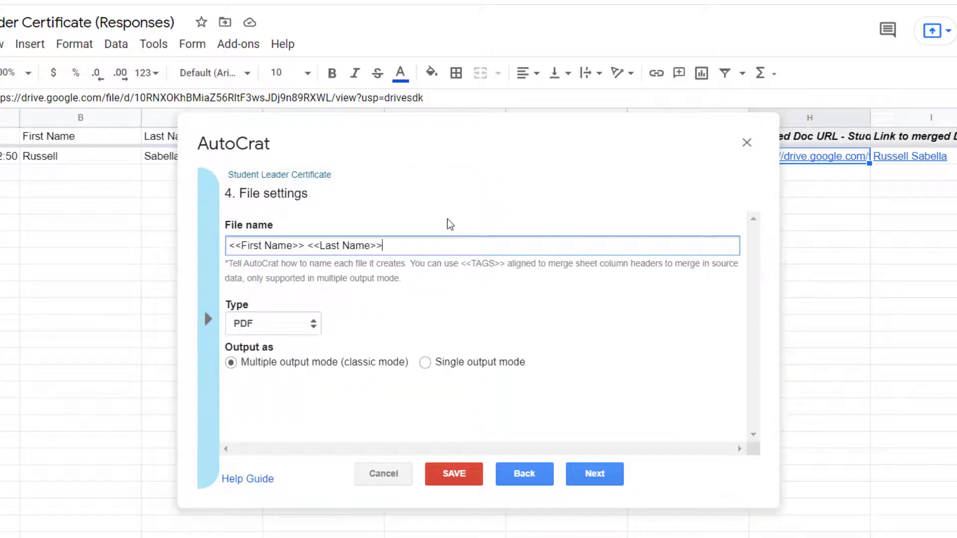
{"action": "type", "text": "<<First Name>>"}
{"action": "key", "text": "ctrl+shift+Left"}
{"action": "key", "text": "ctrl+shift+Left"}
{"action": "key", "text": "ctrl+shift+Left"}
{"action": "key", "text": "ctrl+shift+Left"}
{"action": "key", "text": "BackSpace"}
{"action": "left_click", "coordinate": [291, 331]}
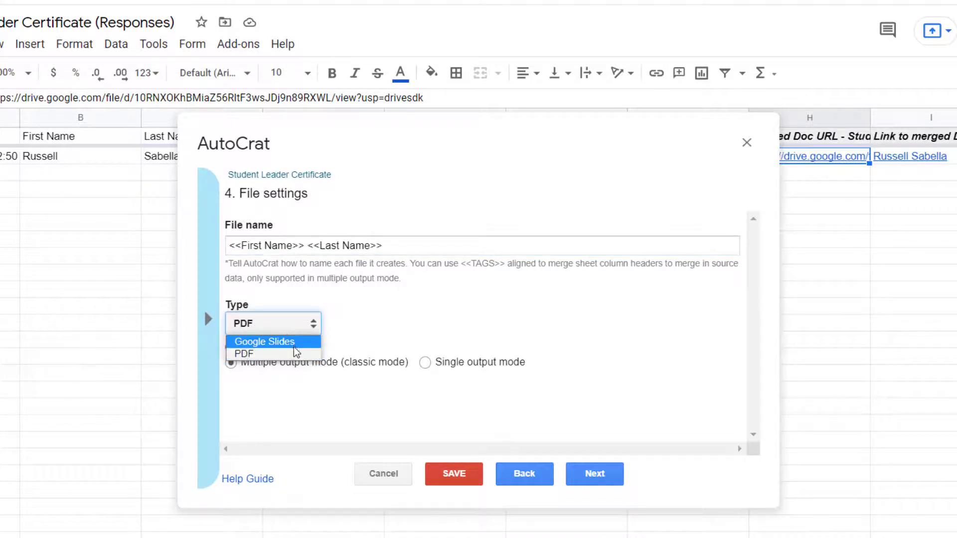
{"action": "left_click", "coordinate": [285, 330]}
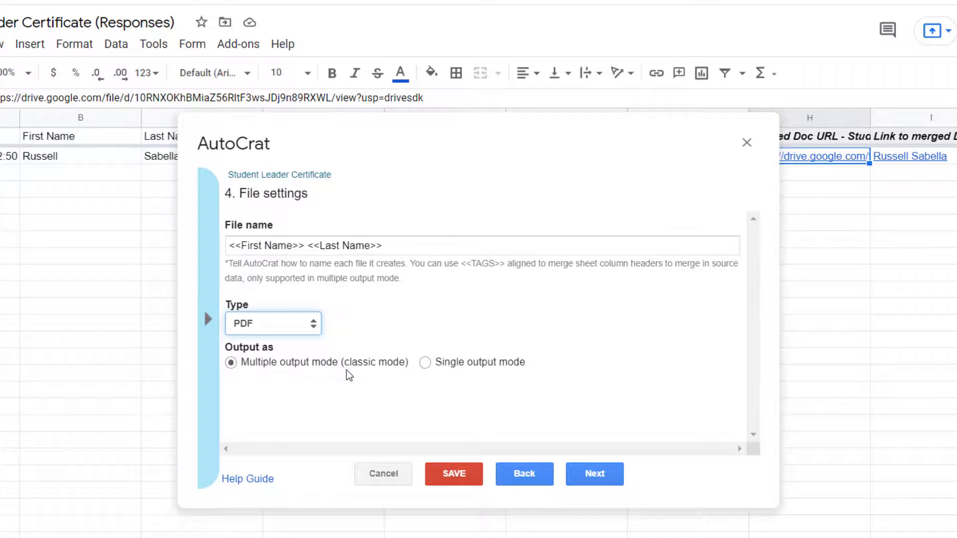
Advance to step 5 and review Student Leader Certificate as the destination folder.
{"action": "left_click", "coordinate": [597, 474]}
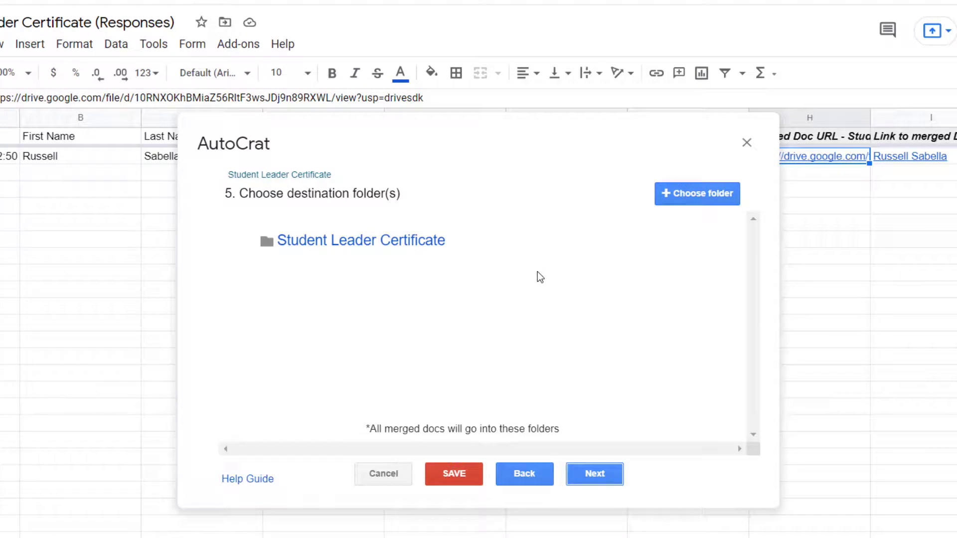
Skip the dynamic folder reference and merge condition steps to reach step 8, Share docs & send emails.
{"action": "mouse_move", "coordinate": [444, 243]}
{"action": "left_click", "coordinate": [600, 477]}
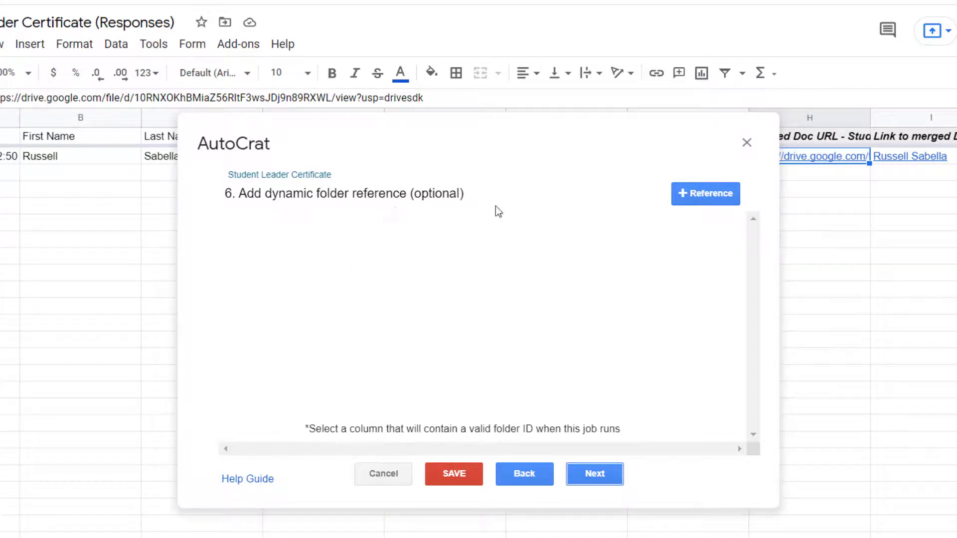
{"action": "left_click", "coordinate": [603, 475]}
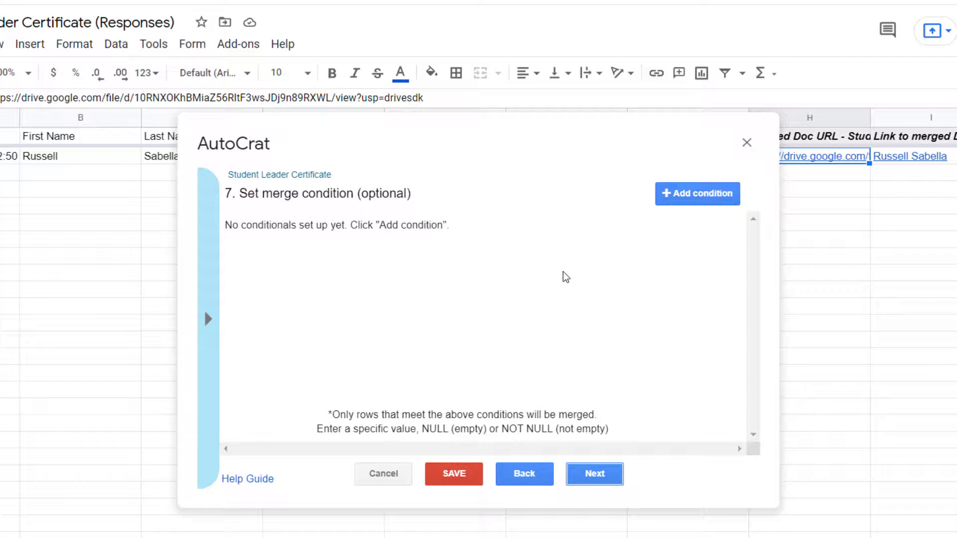
{"action": "left_click", "coordinate": [597, 478]}
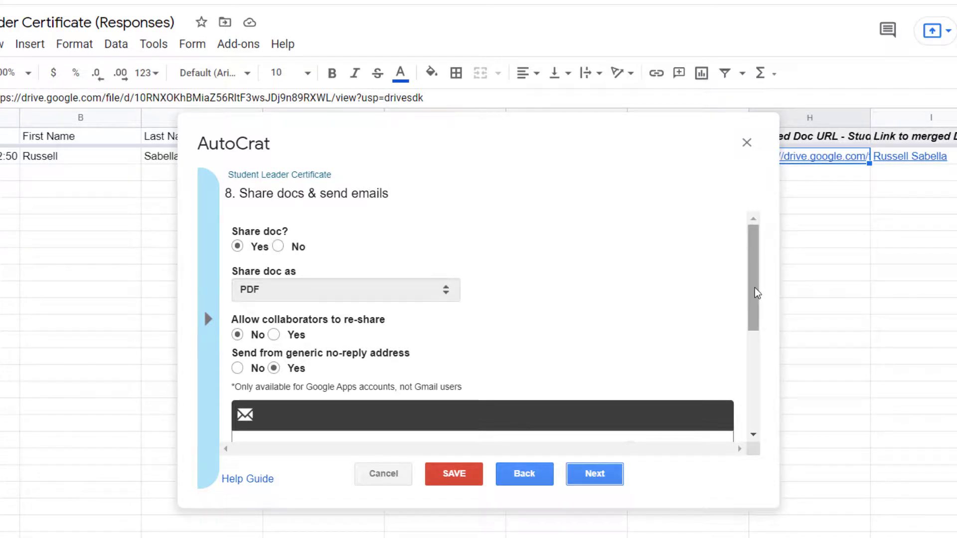
{"action": "mouse_move", "coordinate": [757, 293]}
{"action": "left_mouse_down"}
{"action": "mouse_move", "coordinate": [758, 328]}
{"action": "mouse_move", "coordinate": [759, 292]}
{"action": "left_mouse_up"}
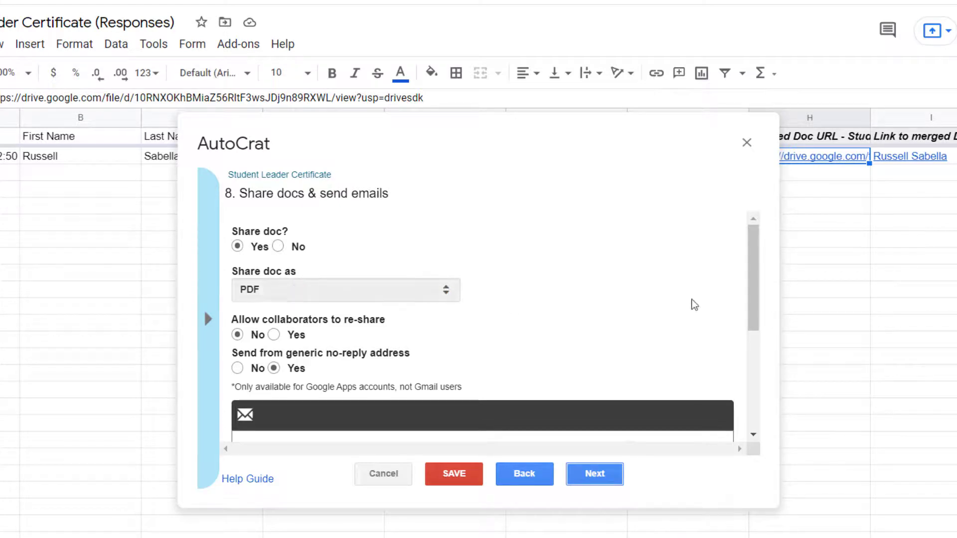
{"action": "left_click_drag", "start_coordinate": [751, 293], "coordinate": [762, 305]}
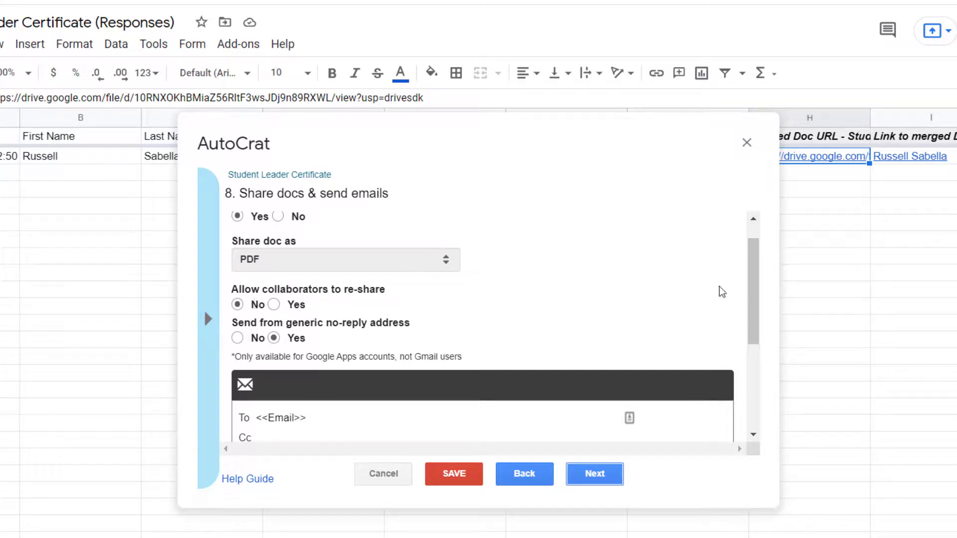
{"action": "left_click_drag", "start_coordinate": [753, 299], "coordinate": [753, 333]}
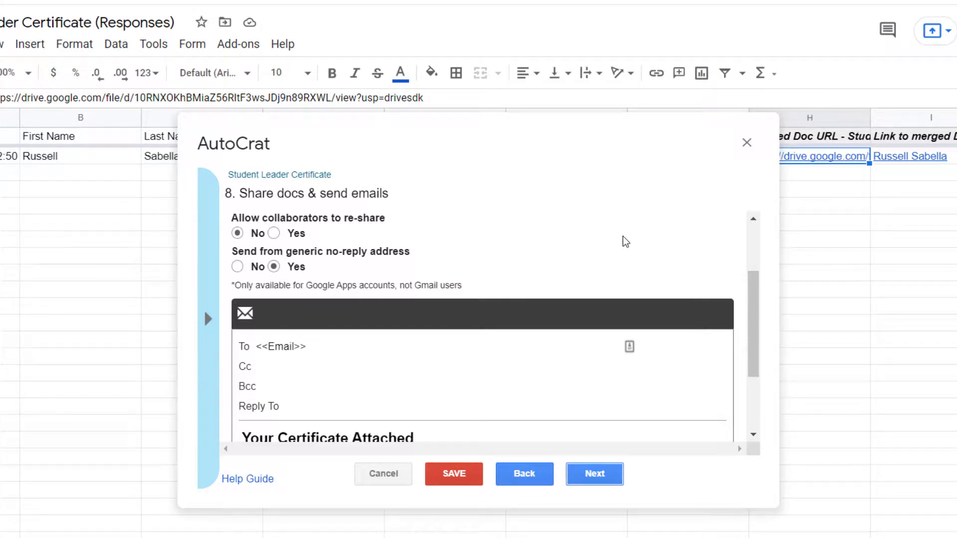
{"action": "left_click_drag", "start_coordinate": [756, 294], "coordinate": [762, 333]}
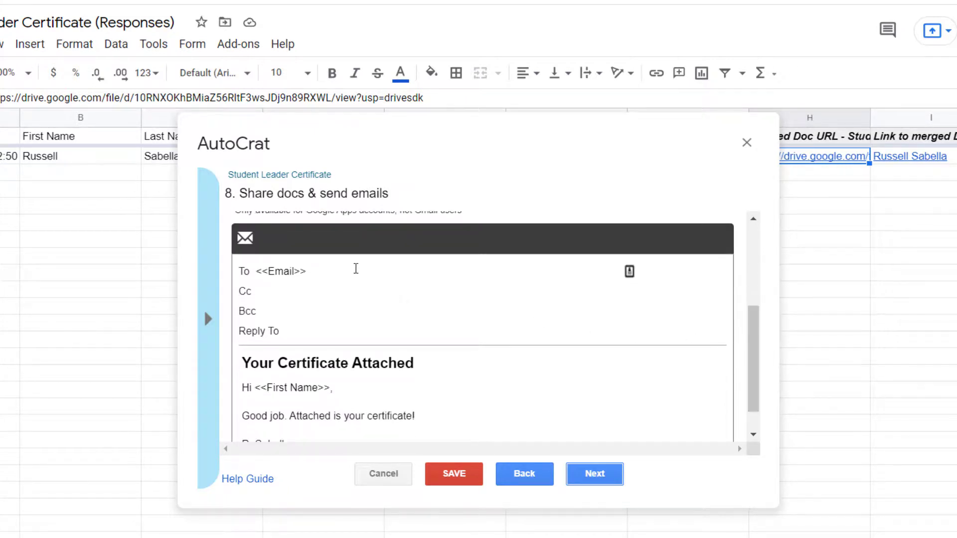
Fill the email recipient field with the <<Email>> merge tag copied from the tag list.
{"action": "left_click", "coordinate": [356, 268]}
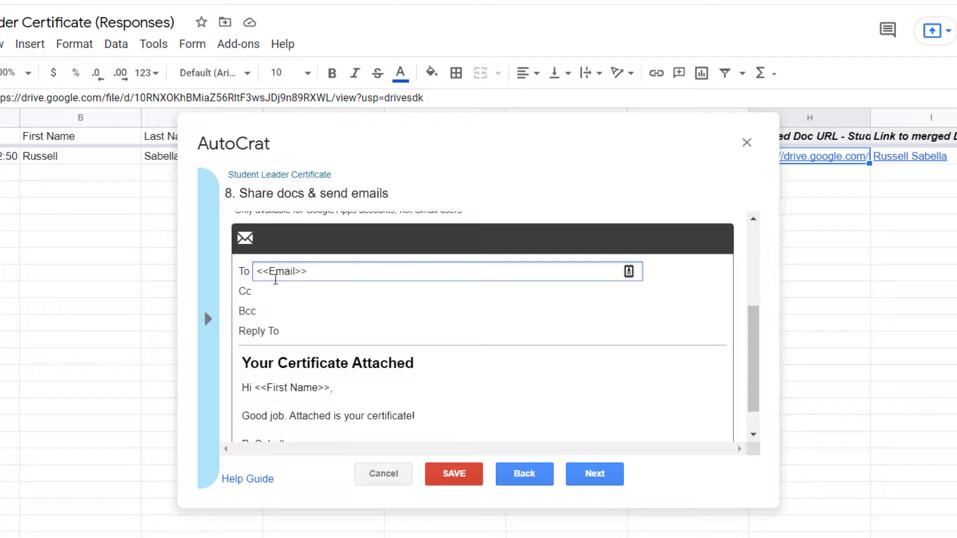
{"action": "left_click", "coordinate": [209, 317]}
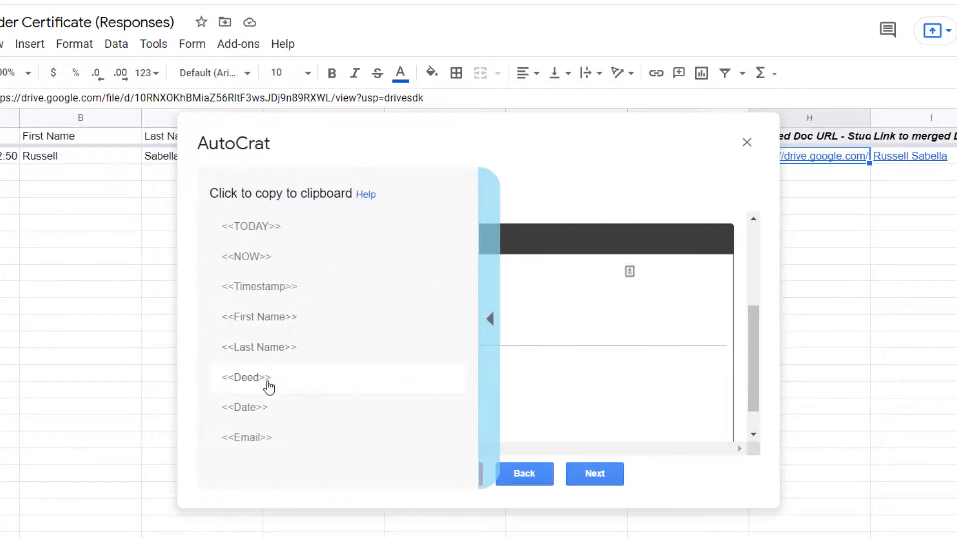
{"action": "left_click", "coordinate": [263, 438]}
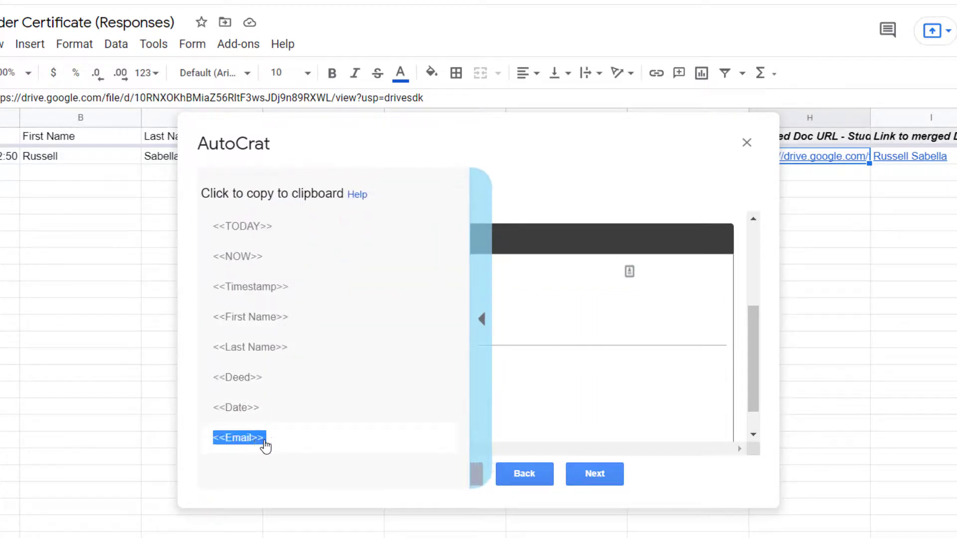
{"action": "left_click", "coordinate": [338, 273]}
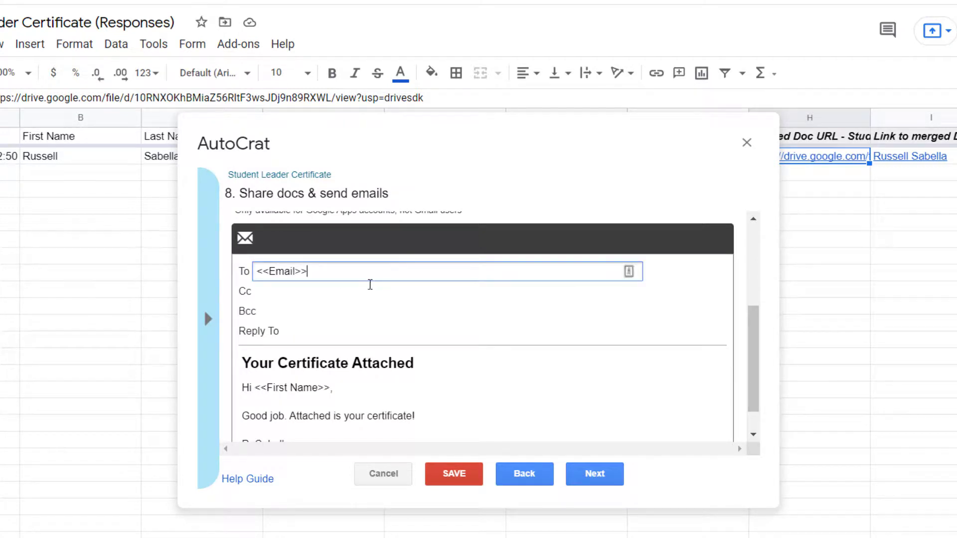
{"action": "left_click", "coordinate": [360, 297]}
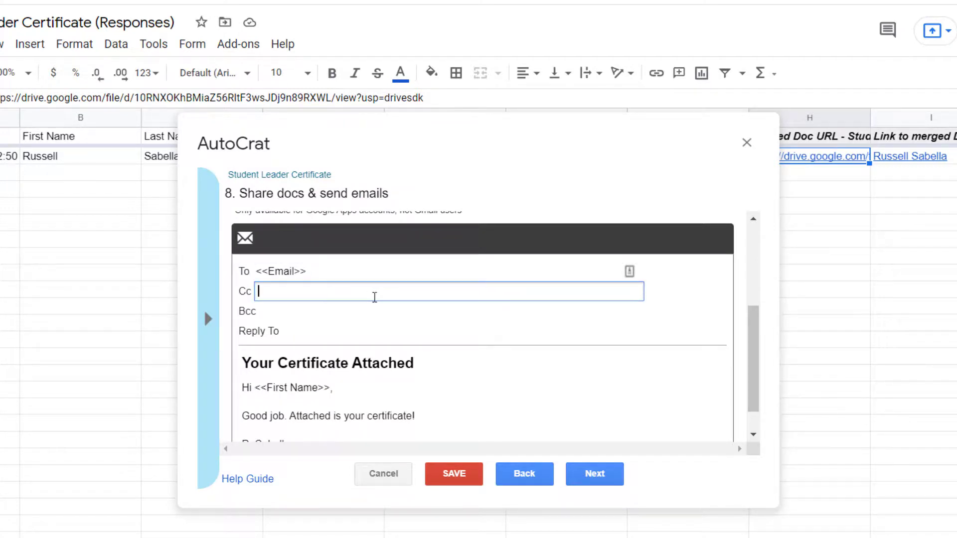
{"action": "scroll", "coordinate": [758, 346], "scroll_direction": "down", "scroll_amount": 1}
{"action": "left_click_drag", "start_coordinate": [757, 345], "coordinate": [762, 363]}
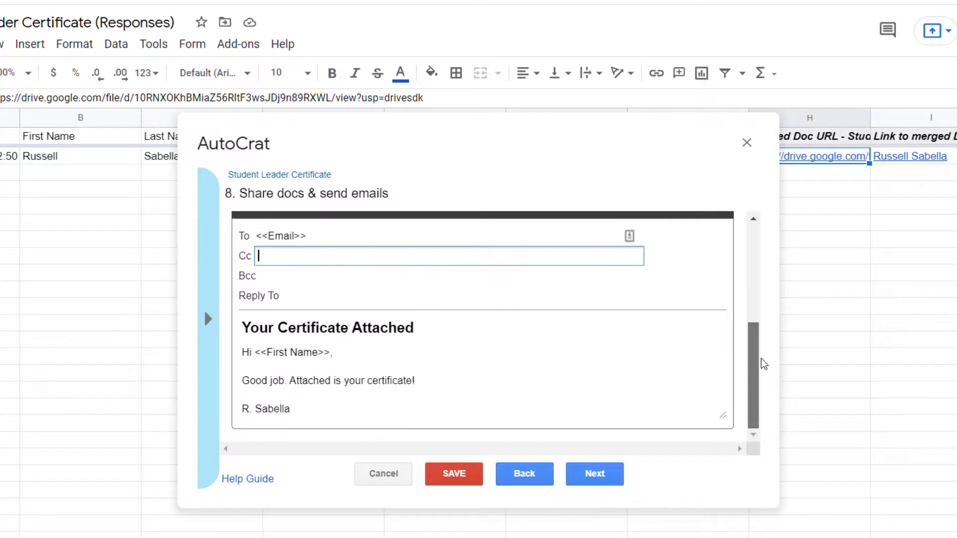
Edit the subject line to read 'Your Certificate is Attached!'.
{"action": "left_click", "coordinate": [425, 333]}
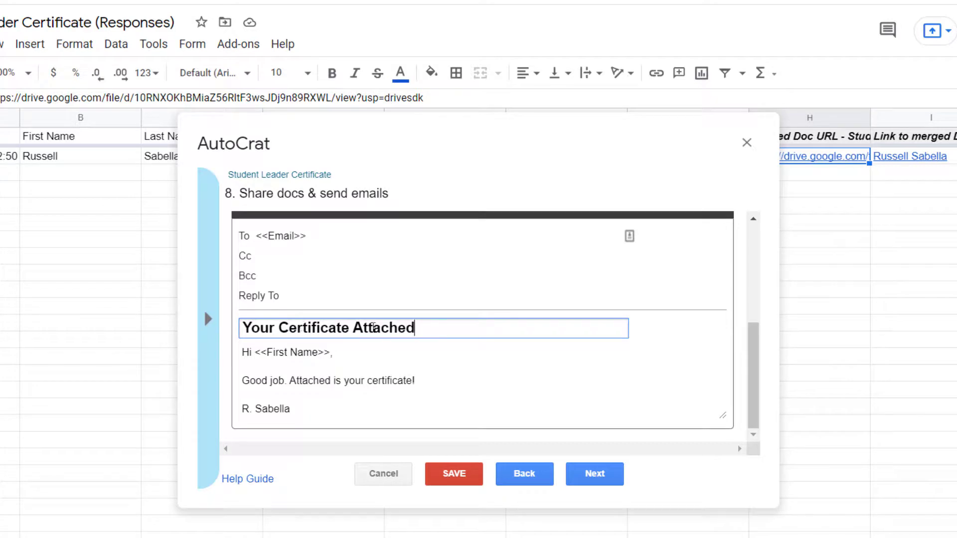
{"action": "left_click", "coordinate": [353, 326]}
{"action": "type", "text": "is"}
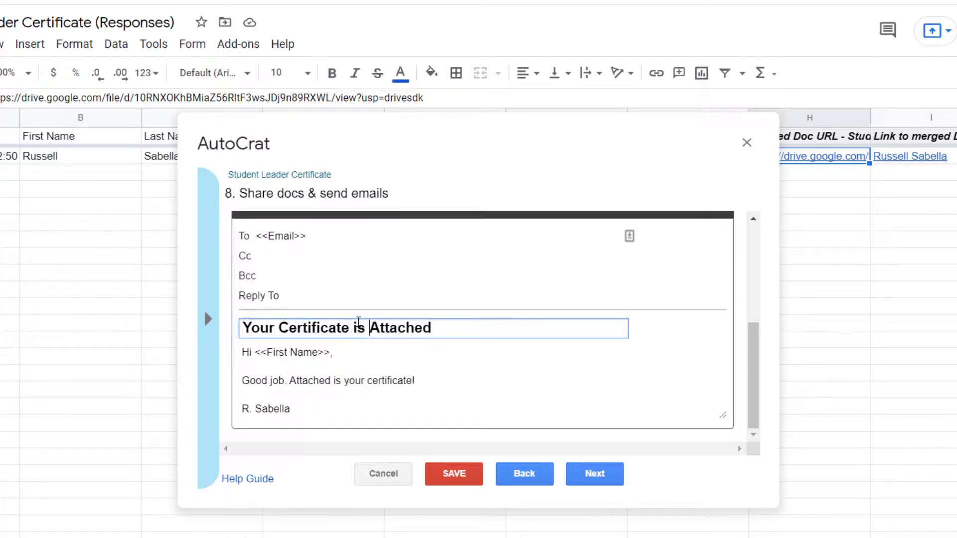
{"action": "key", "text": "End"}
{"action": "type", "text": "!"}
{"action": "left_click", "coordinate": [367, 351]}
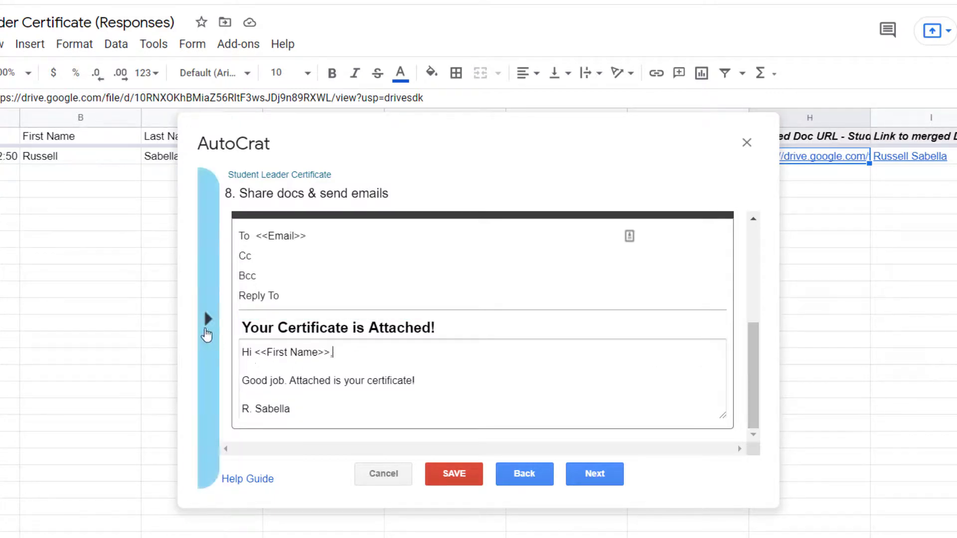
{"action": "left_click", "coordinate": [209, 319]}
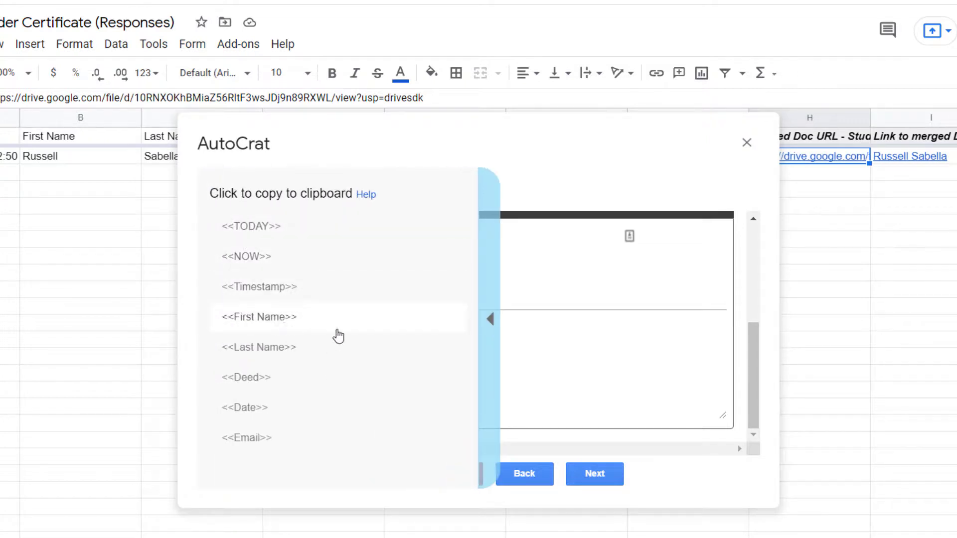
{"action": "left_click", "coordinate": [489, 322]}
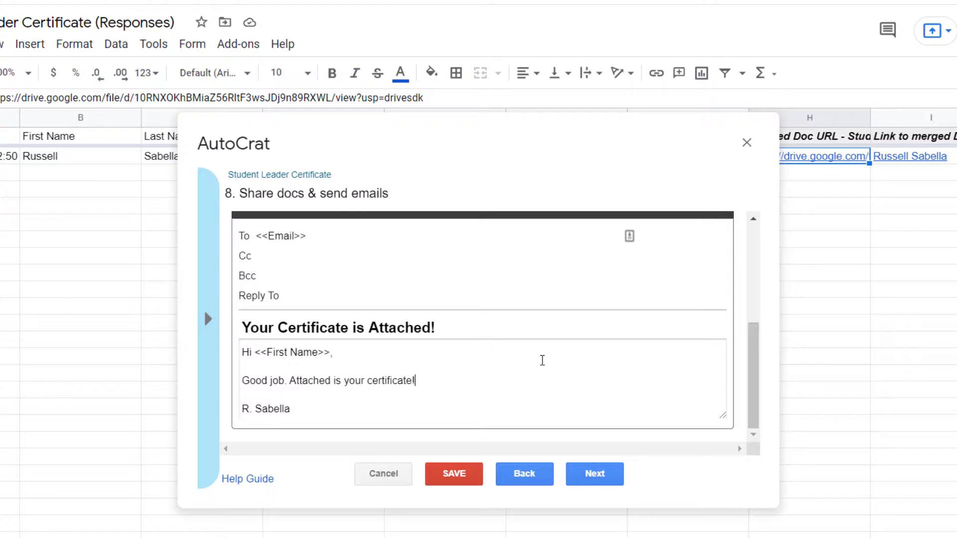
Keep Run on form trigger at Yes in step 9 and save the Student Leader Certificate job.
{"action": "left_click", "coordinate": [604, 480]}
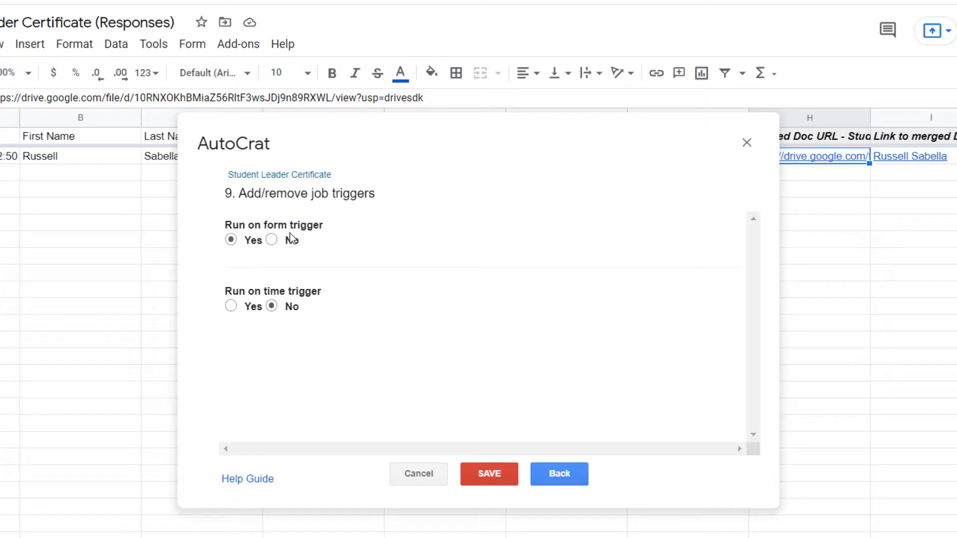
{"action": "left_click", "coordinate": [506, 474]}
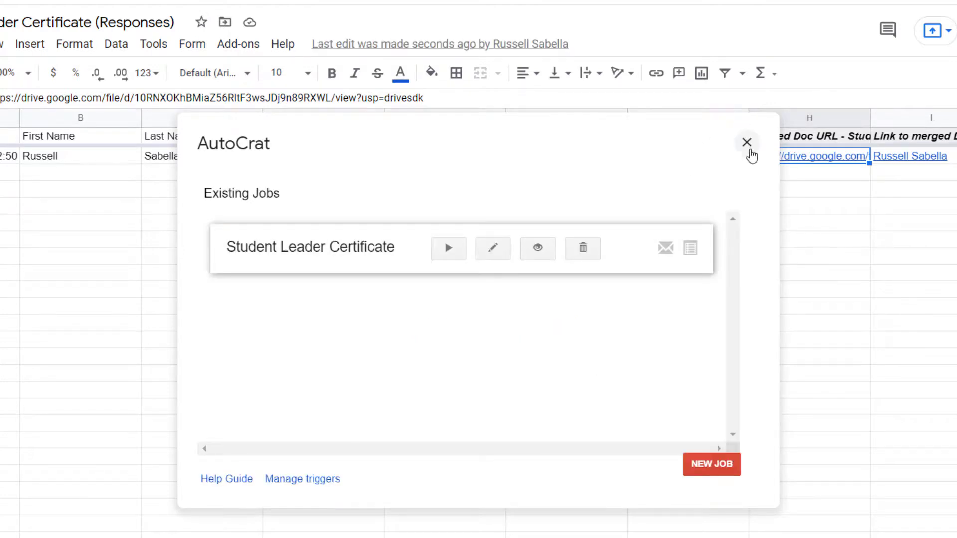
Close AutoCrat and open a live preview of the certificate form.
{"action": "left_click", "coordinate": [746, 143]}
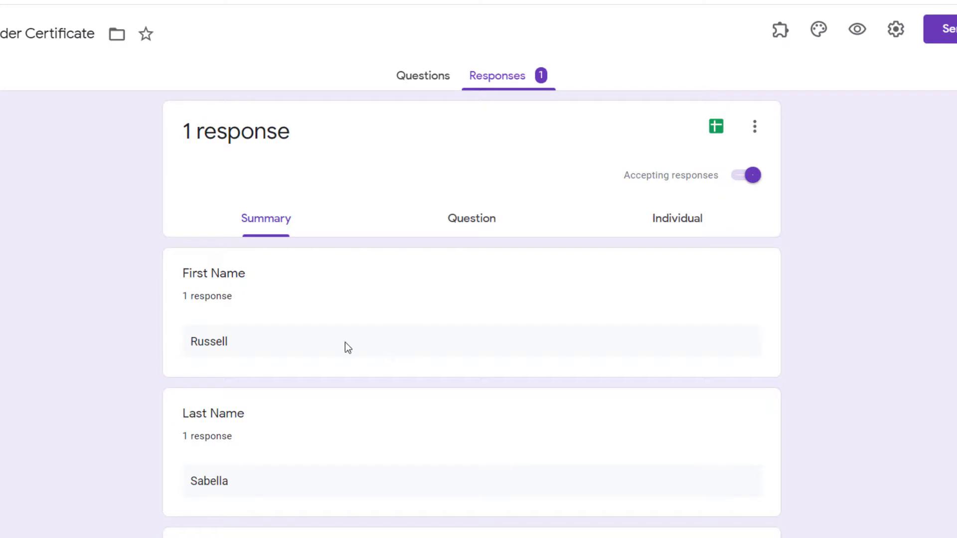
{"action": "left_click", "coordinate": [413, 76]}
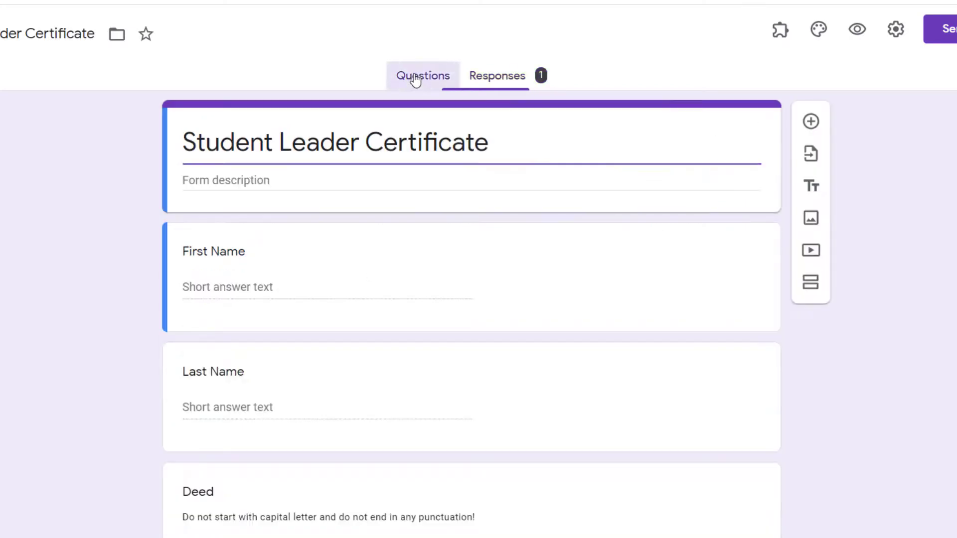
{"action": "left_click", "coordinate": [857, 28]}
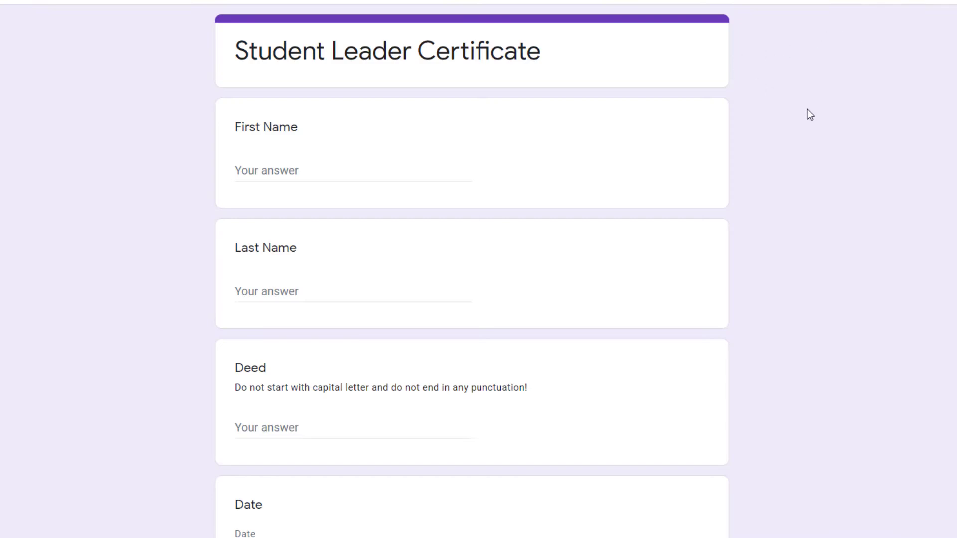
Enter the student's first and last name and the deed 'helping another student with their homework'.
{"action": "left_click", "coordinate": [409, 165]}
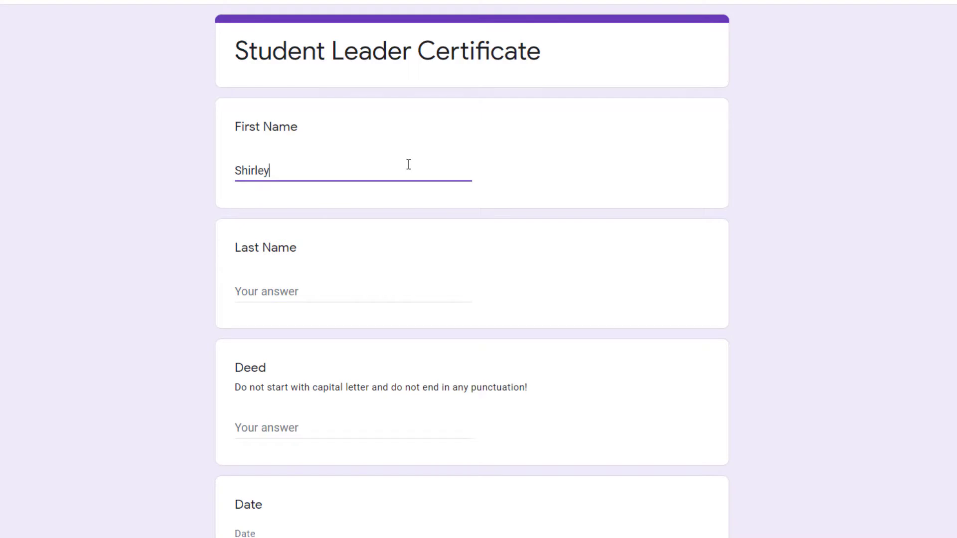
{"action": "key", "text": "Tab"}
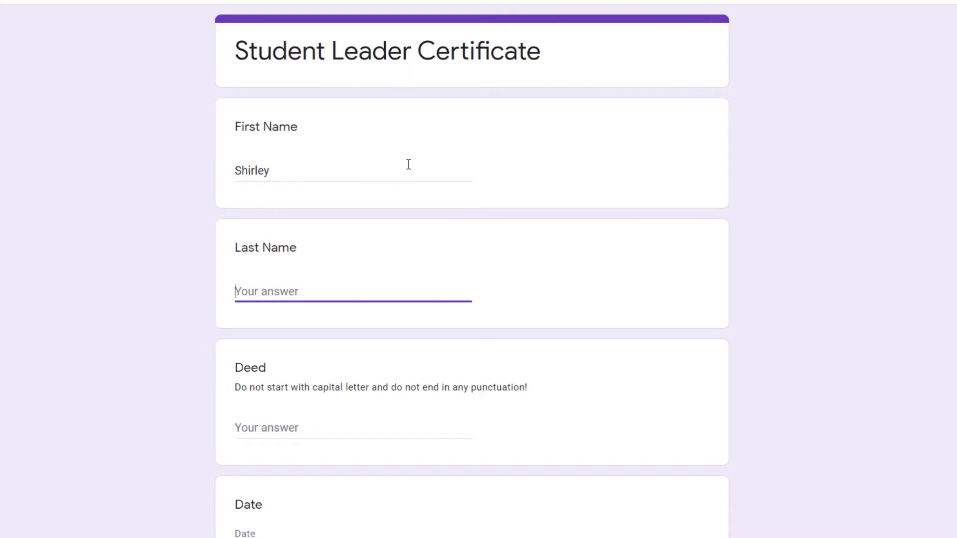
{"action": "key", "text": "Tab"}
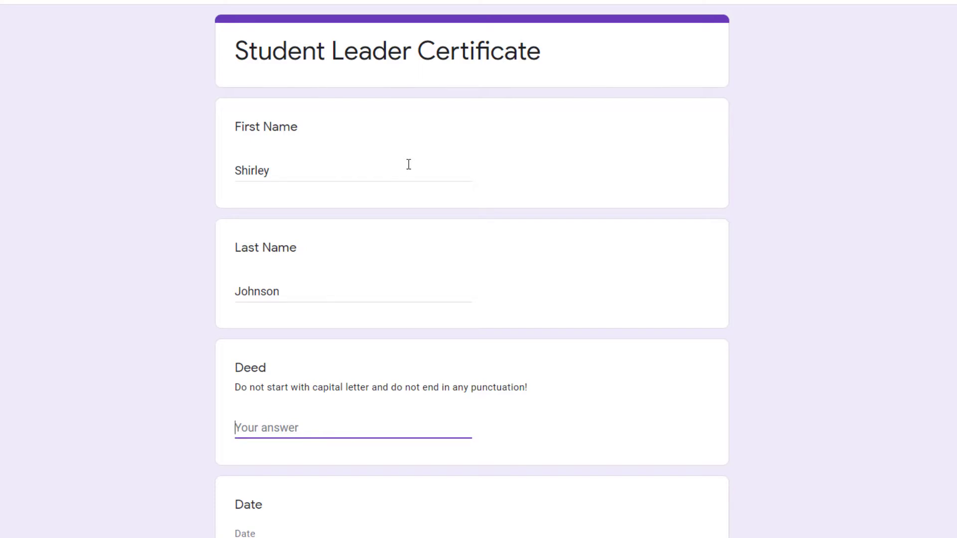
{"action": "type", "text": "helping another student"}
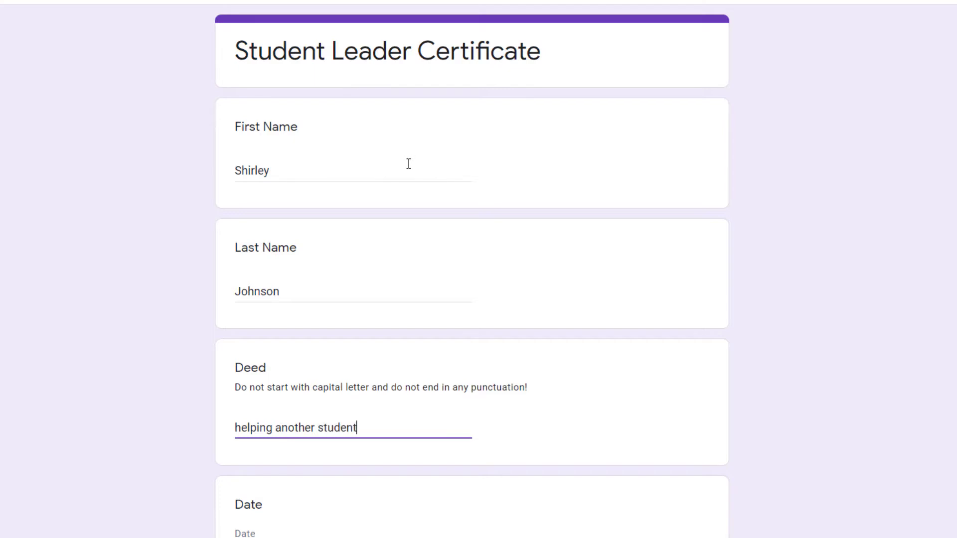
{"action": "type", "text": " with their home"}
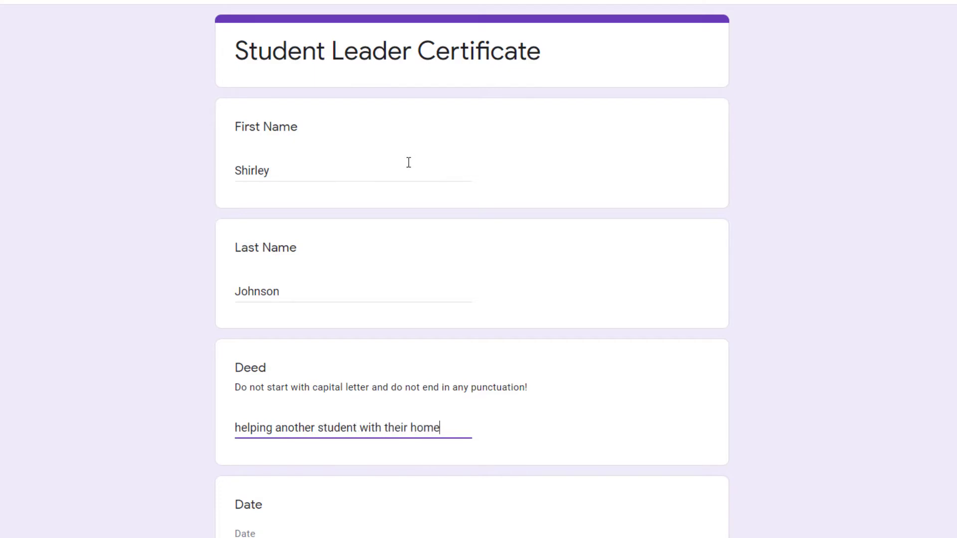
{"action": "type", "text": "work"}
Pick 06/28/2021 as the date and type the contact's e-mail address.
{"action": "scroll", "coordinate": [753, 453], "scroll_direction": "down", "scroll_amount": 3}
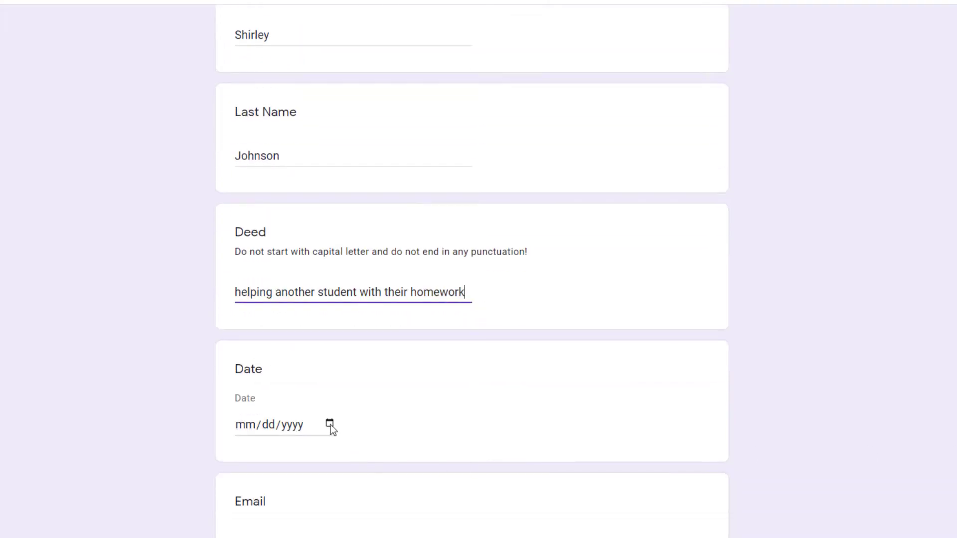
{"action": "left_click", "coordinate": [329, 424]}
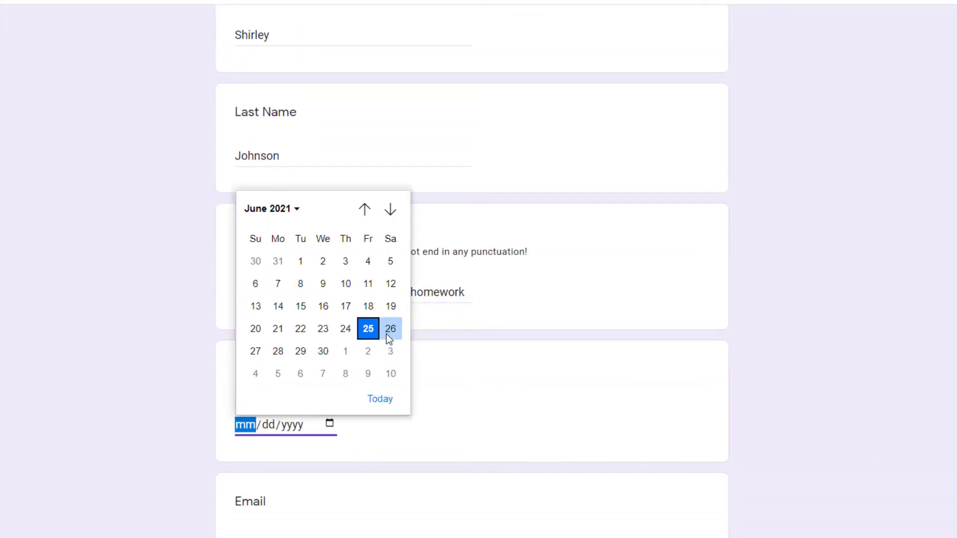
{"action": "left_click", "coordinate": [278, 355]}
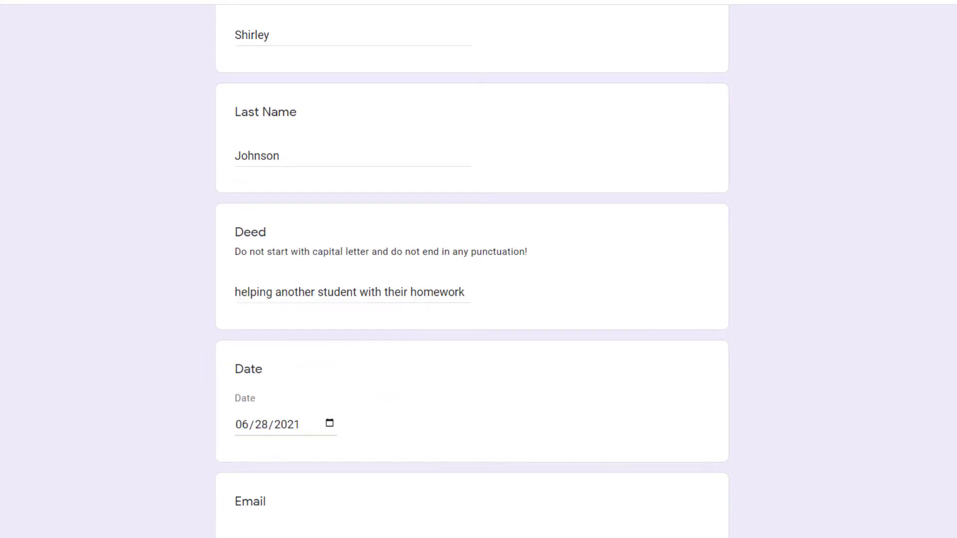
{"action": "scroll", "coordinate": [526, 512], "scroll_direction": "down", "scroll_amount": 1}
{"action": "left_click", "coordinate": [383, 509]}
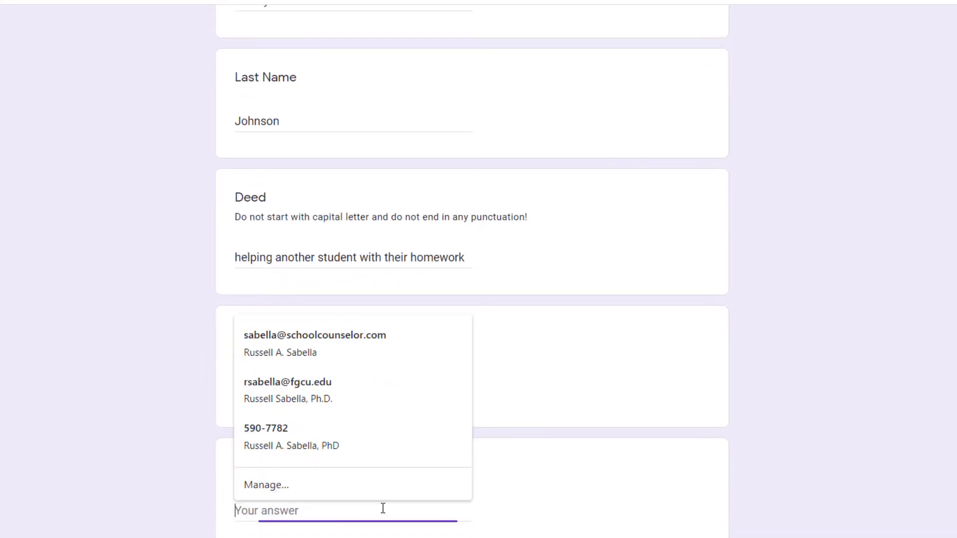
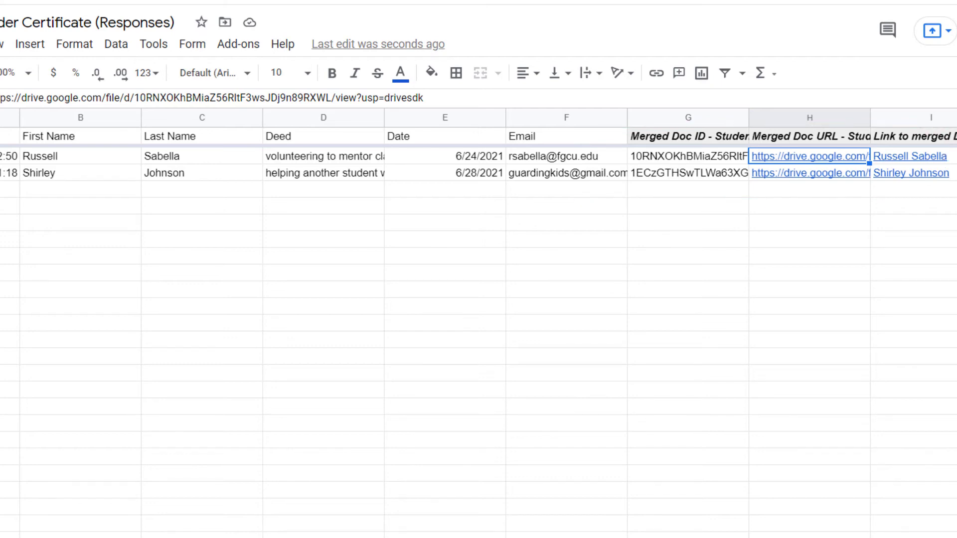
Open the Student Leader Certificate folder in Drive and preview the newly merged certificate PDF.
{"action": "left_click", "coordinate": [194, 2]}
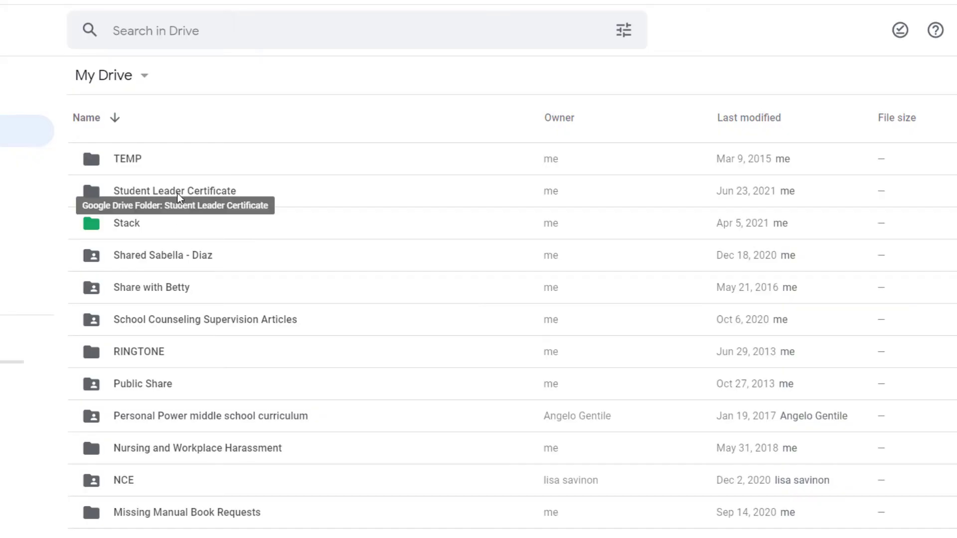
{"action": "double_click", "coordinate": [178, 196]}
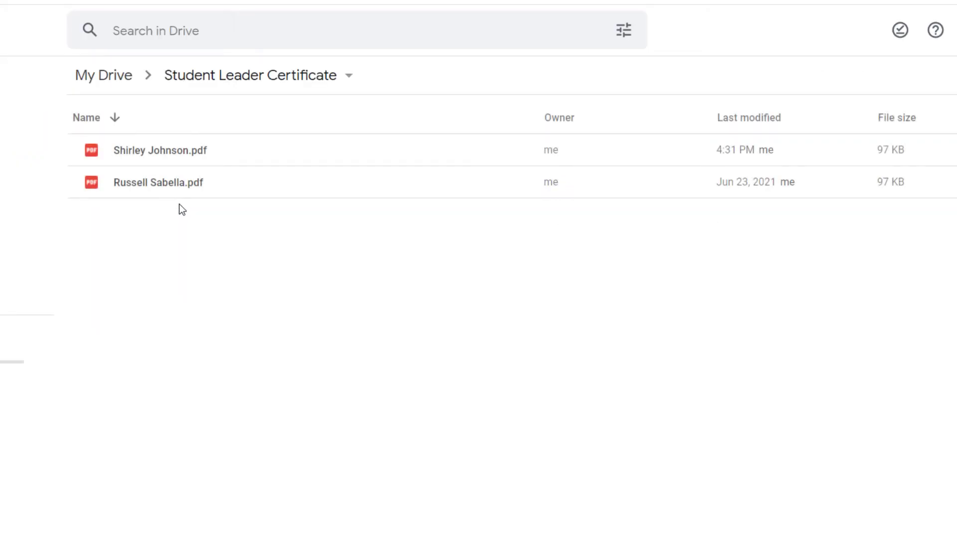
{"action": "double_click", "coordinate": [170, 151]}
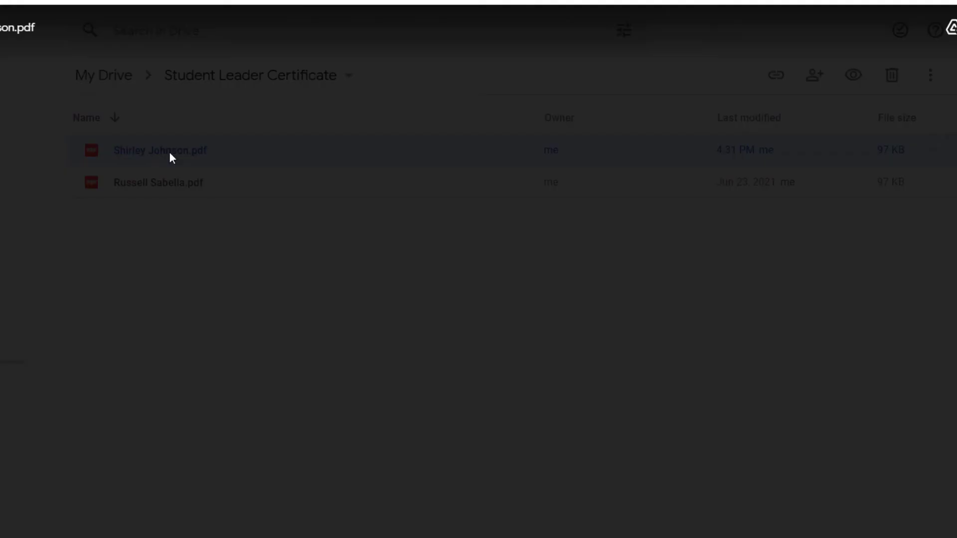